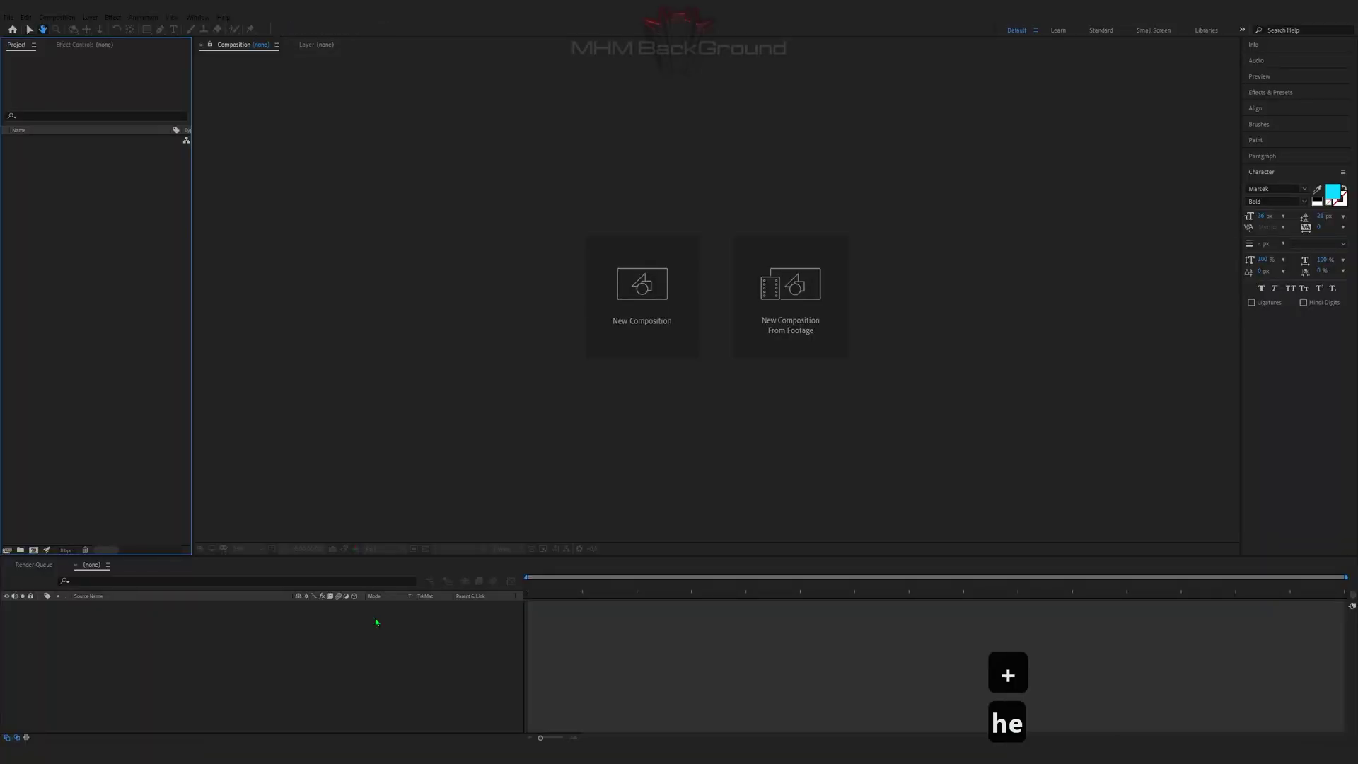
key("l")
key("o")
key("shift+0")
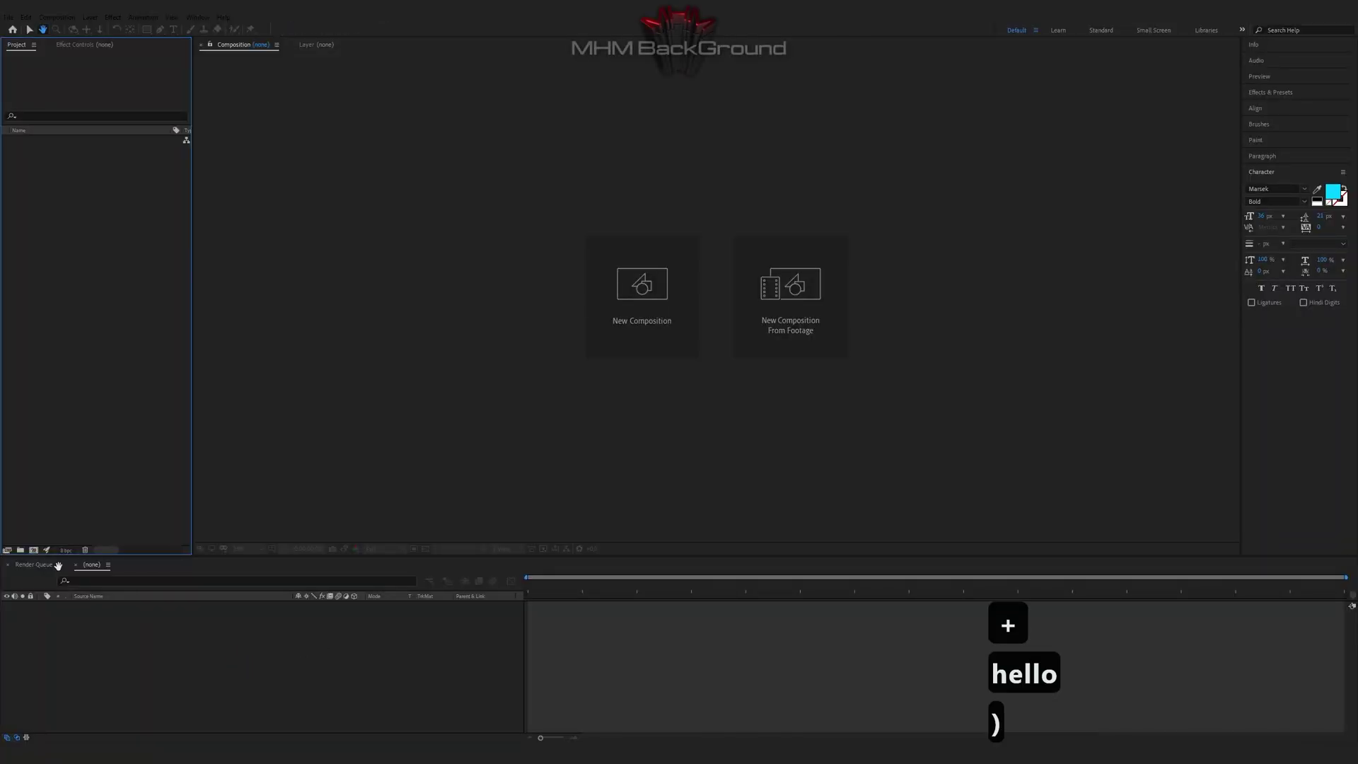
Create a new composition with the offered settings and add a full-size black solid named Element 3D.
left_click(34, 550)
left_click(297, 456)
right_click(205, 528)
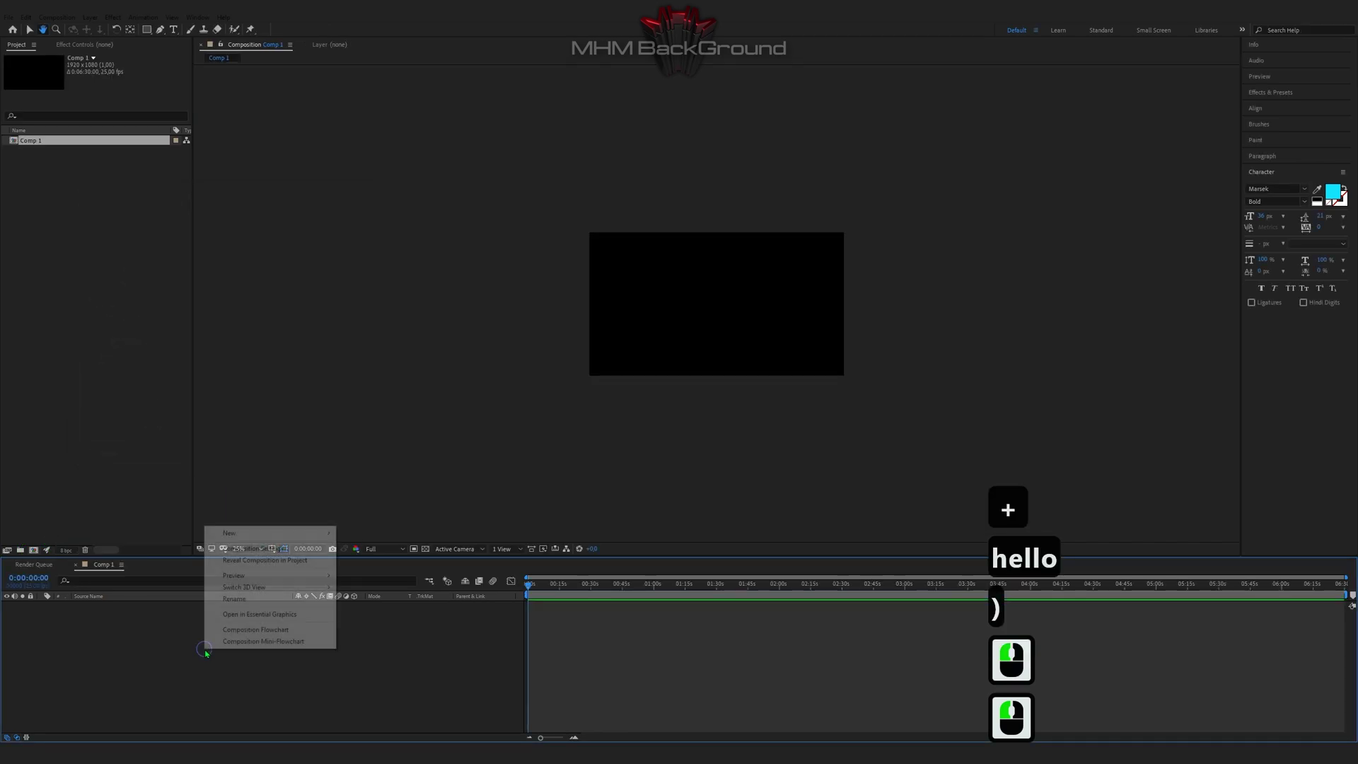
left_click(370, 555)
type("E")
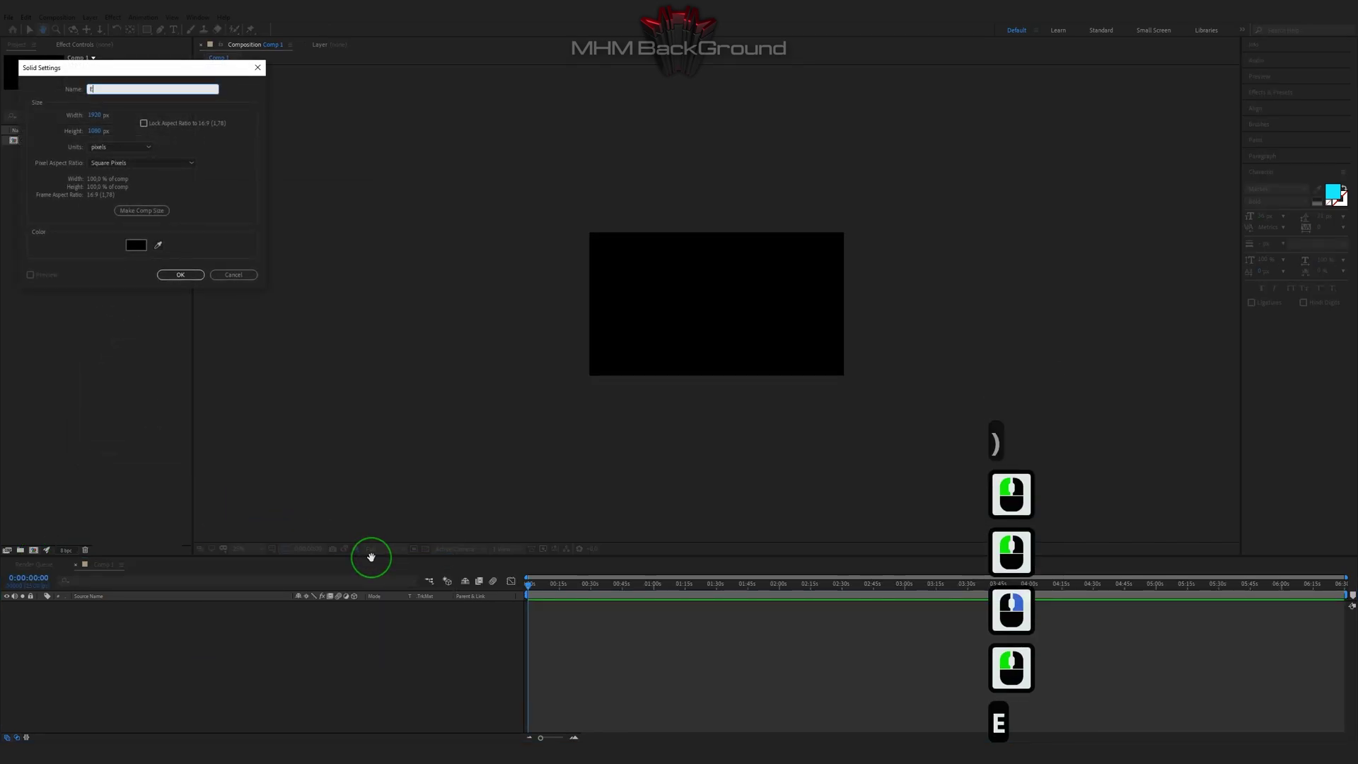
type("lement 3D")
key("Return")
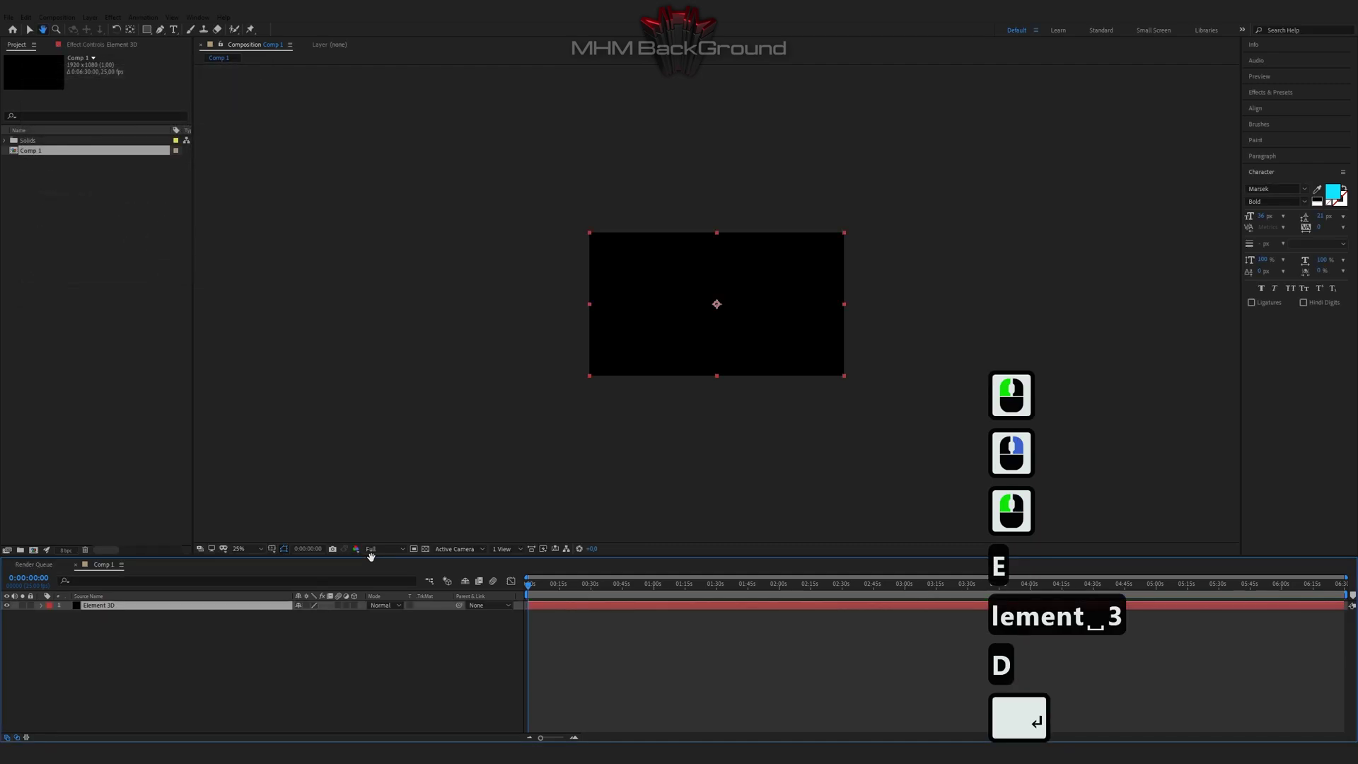
Add a text layer reading "miss hentai music" near the middle of the composition.
right_click(182, 619)
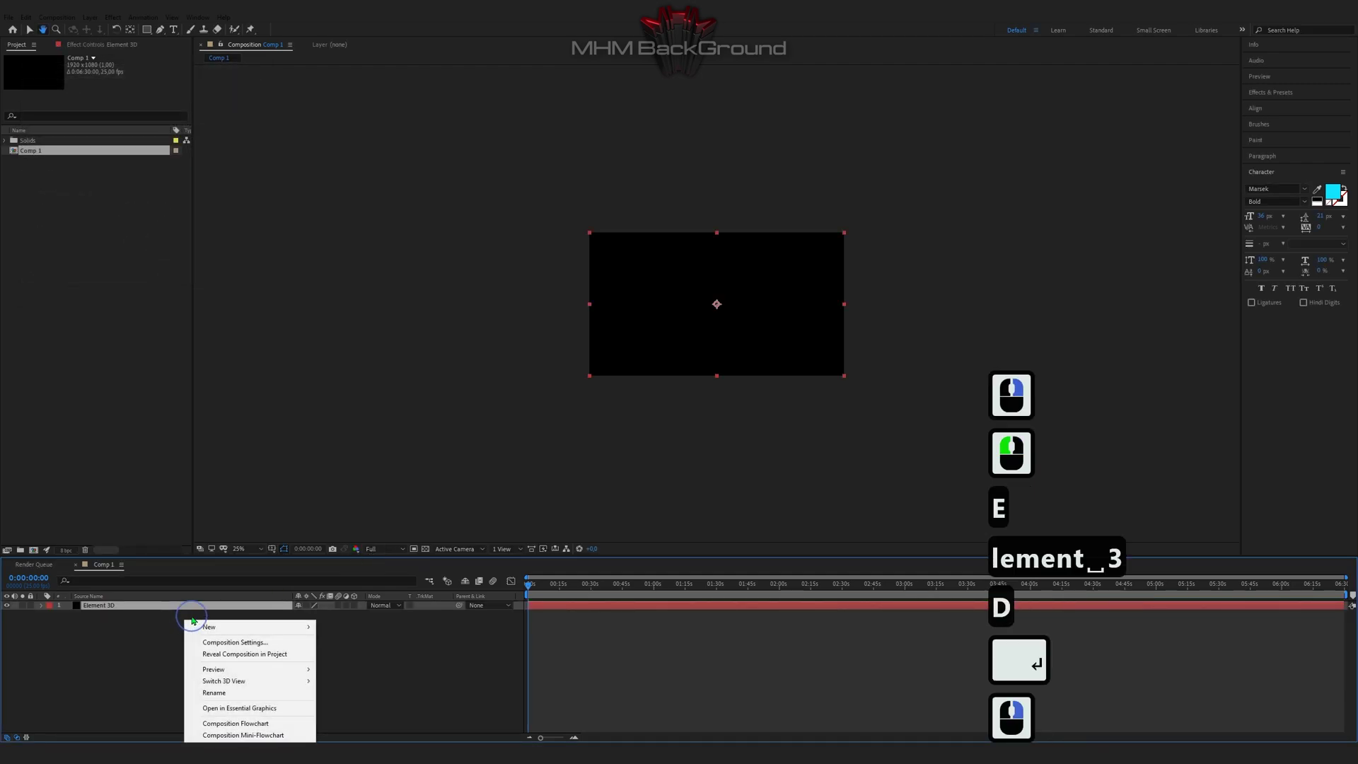
left_click(174, 31)
left_click(675, 307)
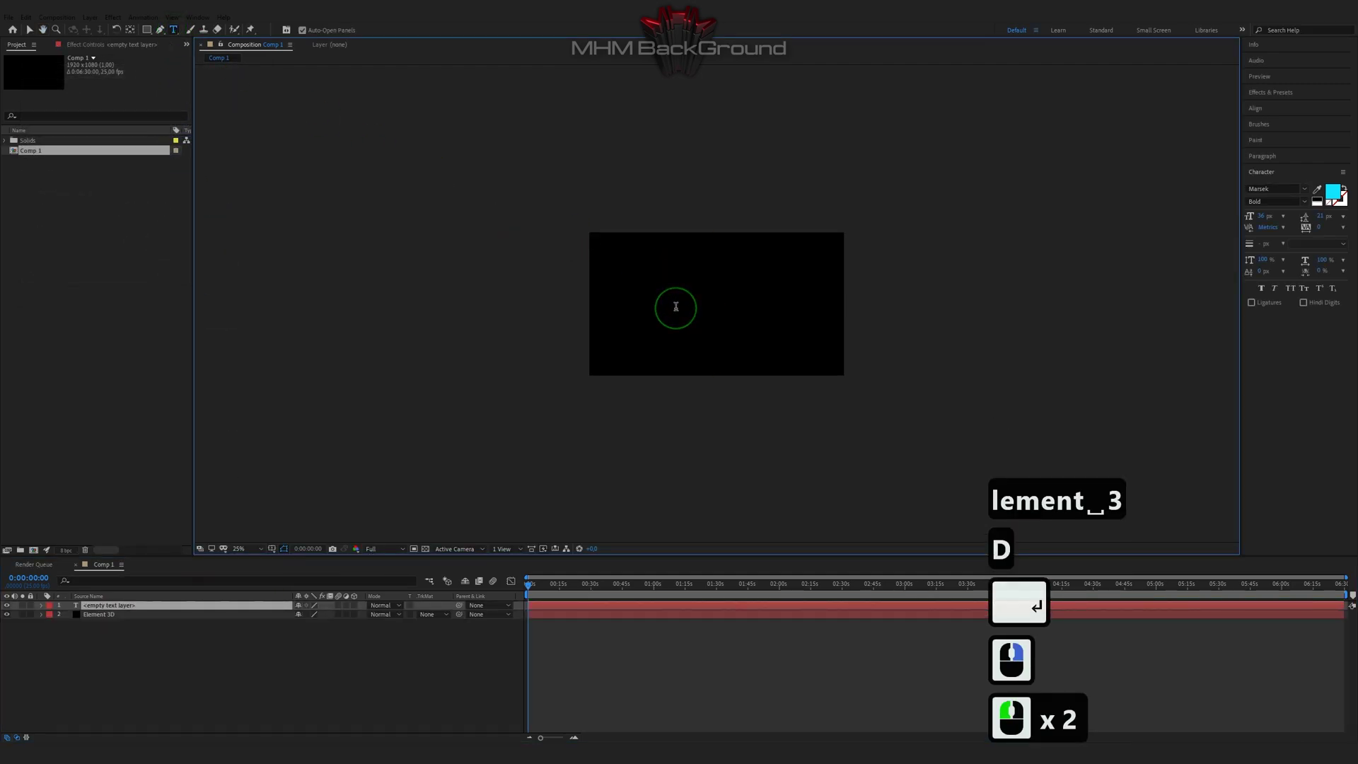
type("miss hentai ")
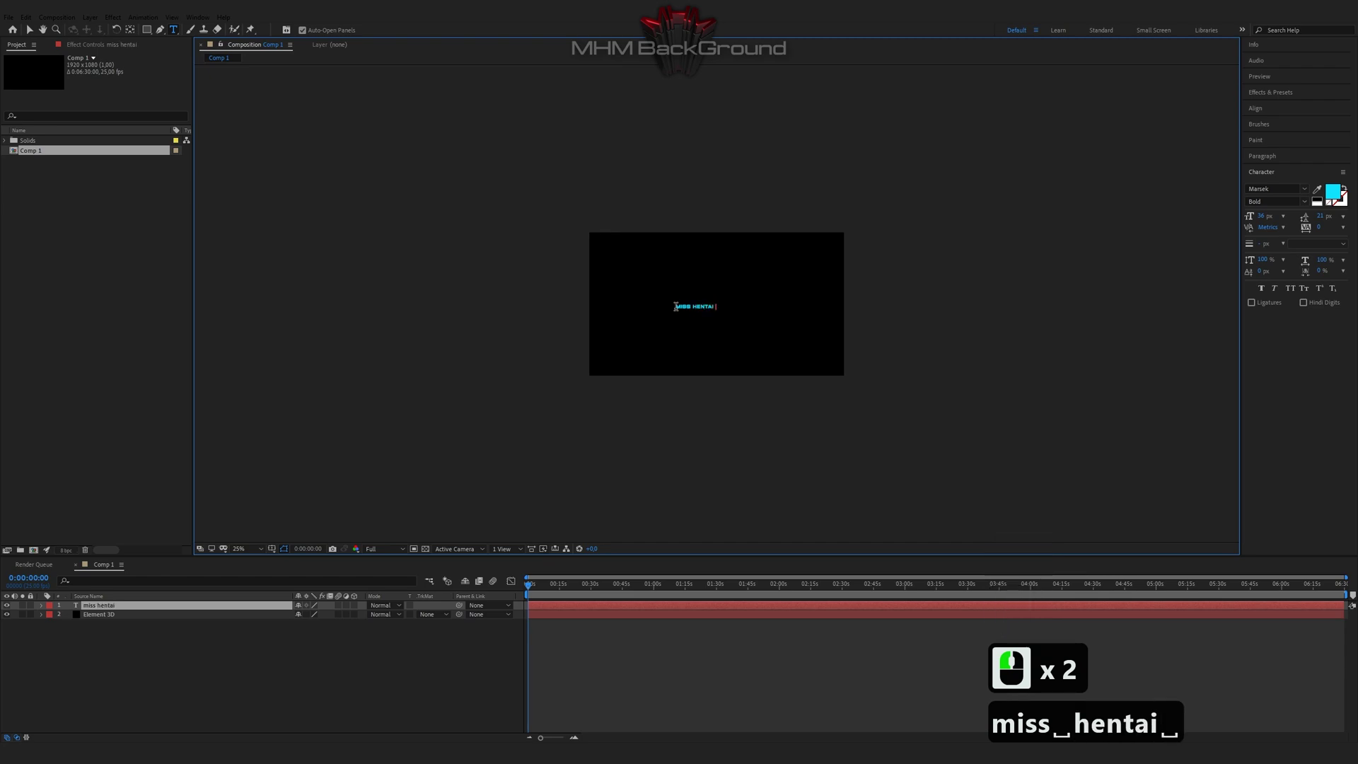
type("music")
Center the text layer's anchor point on its content and align the layer horizontally and vertically to the composition's center.
left_click(225, 606)
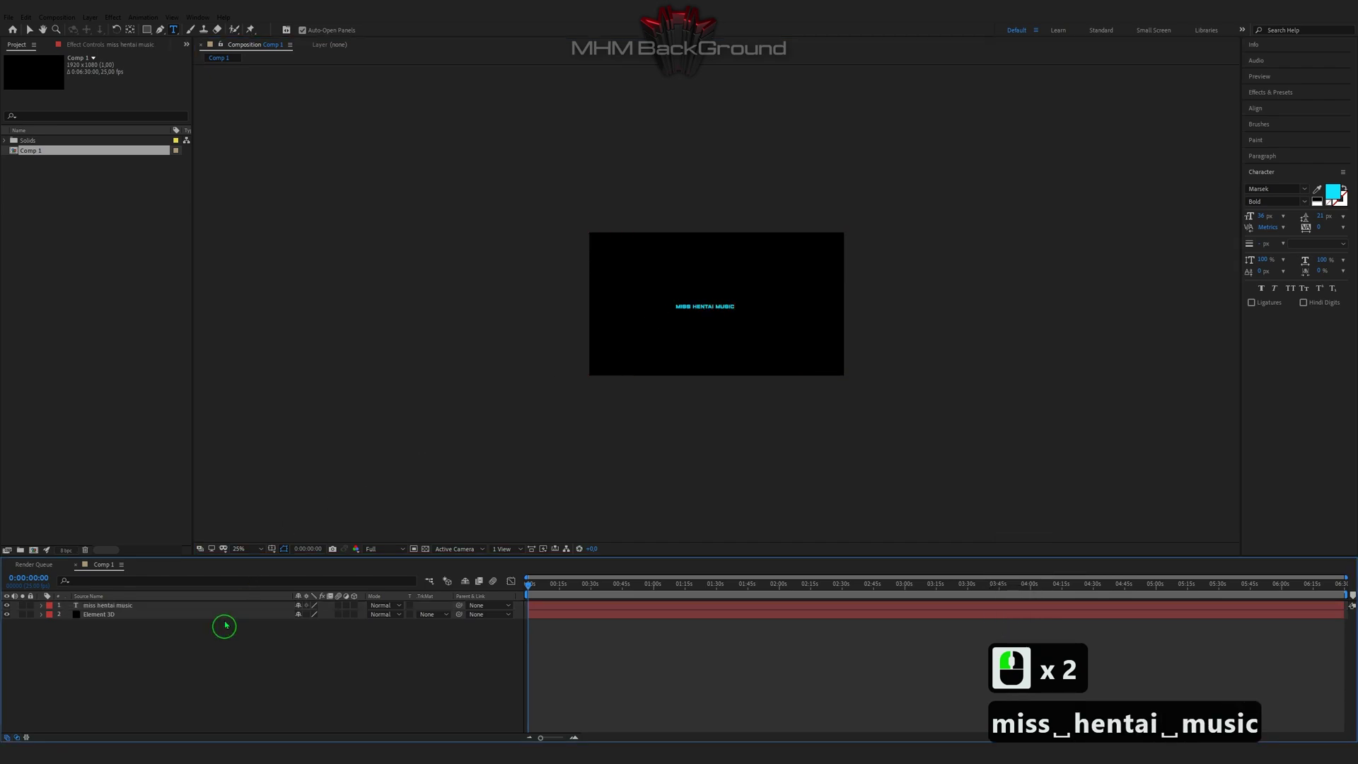
key("ctrl+alt+Home")
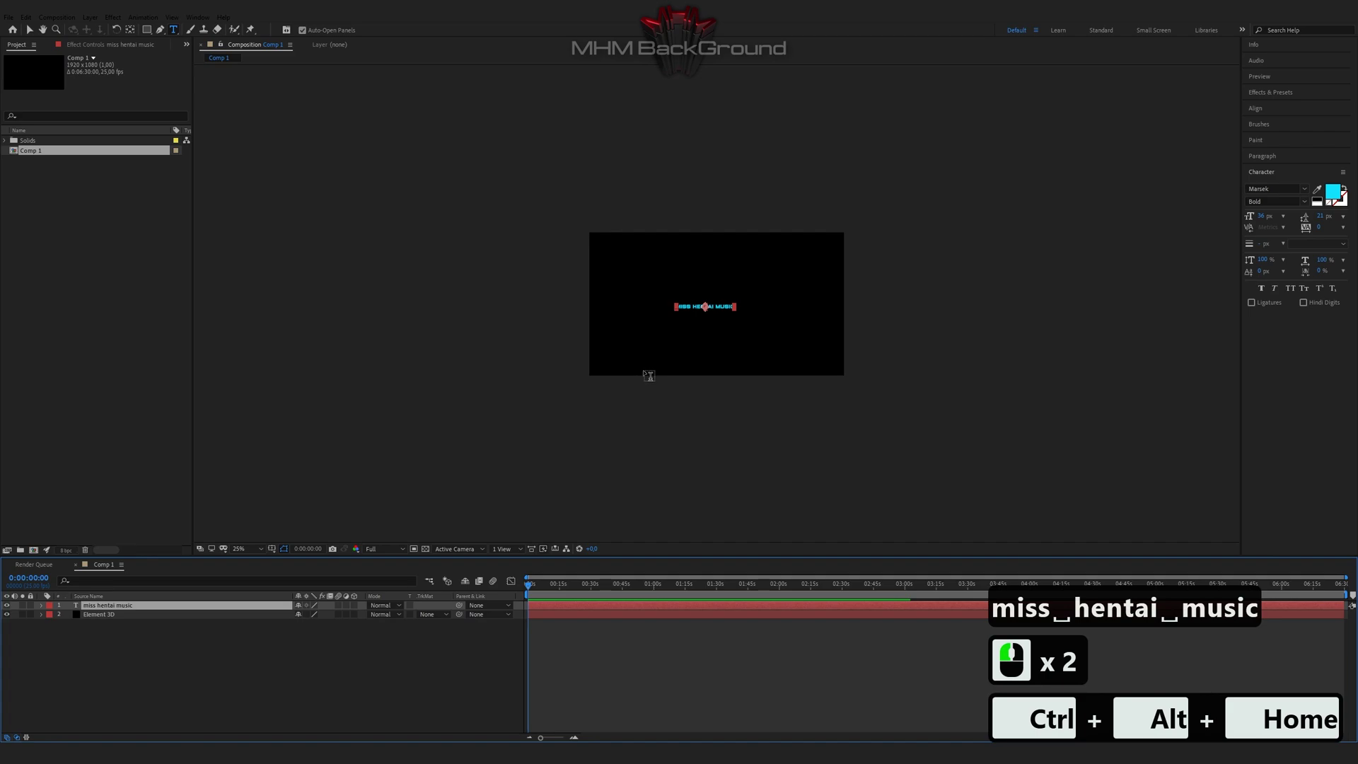
key("v")
scroll(742, 351, "up", 2)
scroll(825, 368, "down", 1)
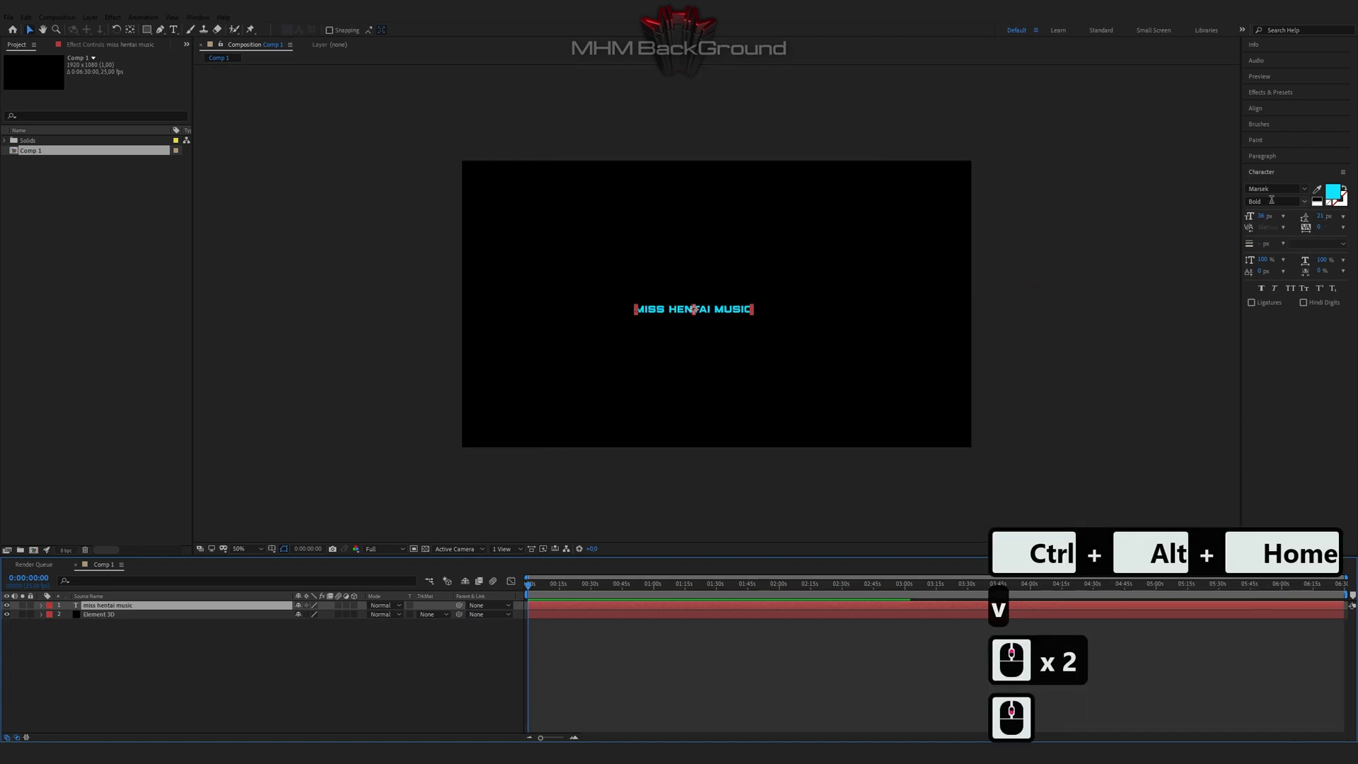
left_click(1255, 108)
left_click(1270, 134)
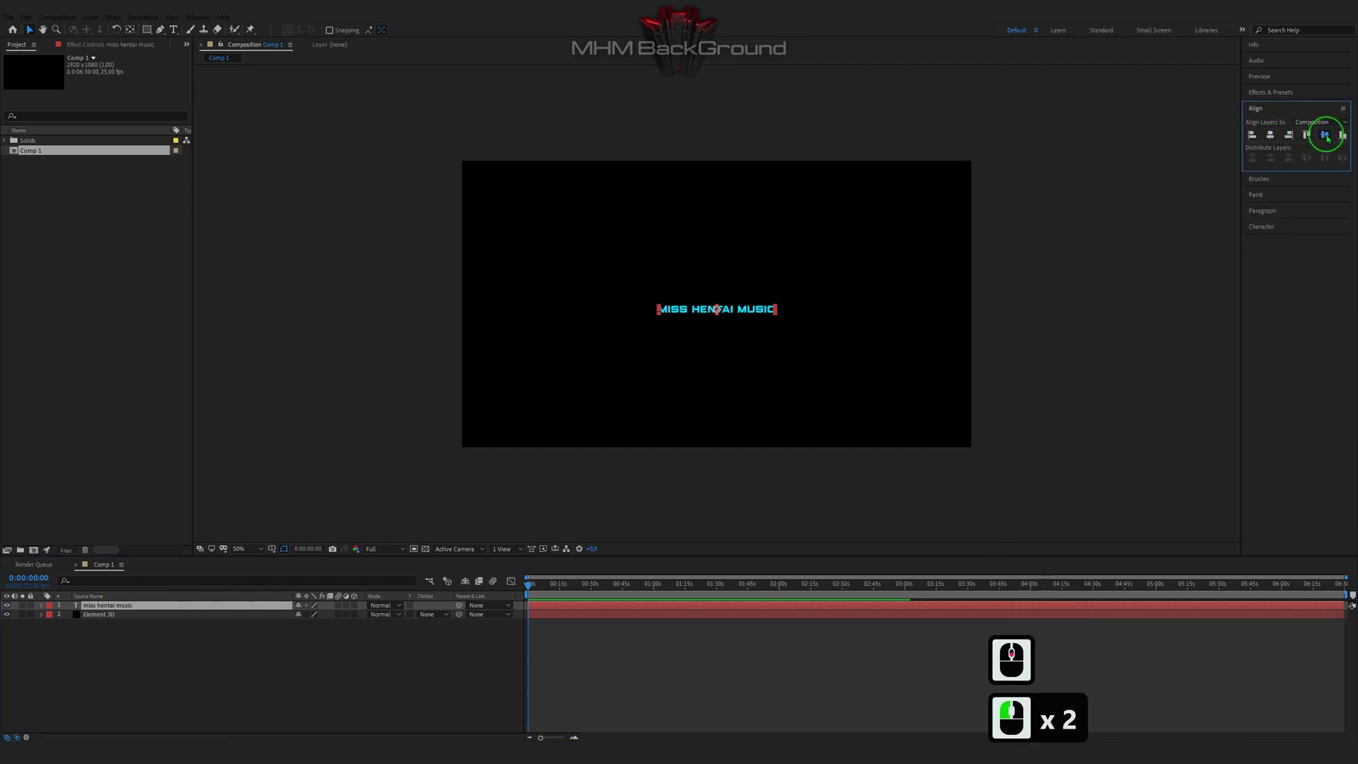
left_click(1324, 134)
Set the text layer's scale to 277.9% and center it vertically in the composition again.
left_click(42, 605)
left_click(51, 623)
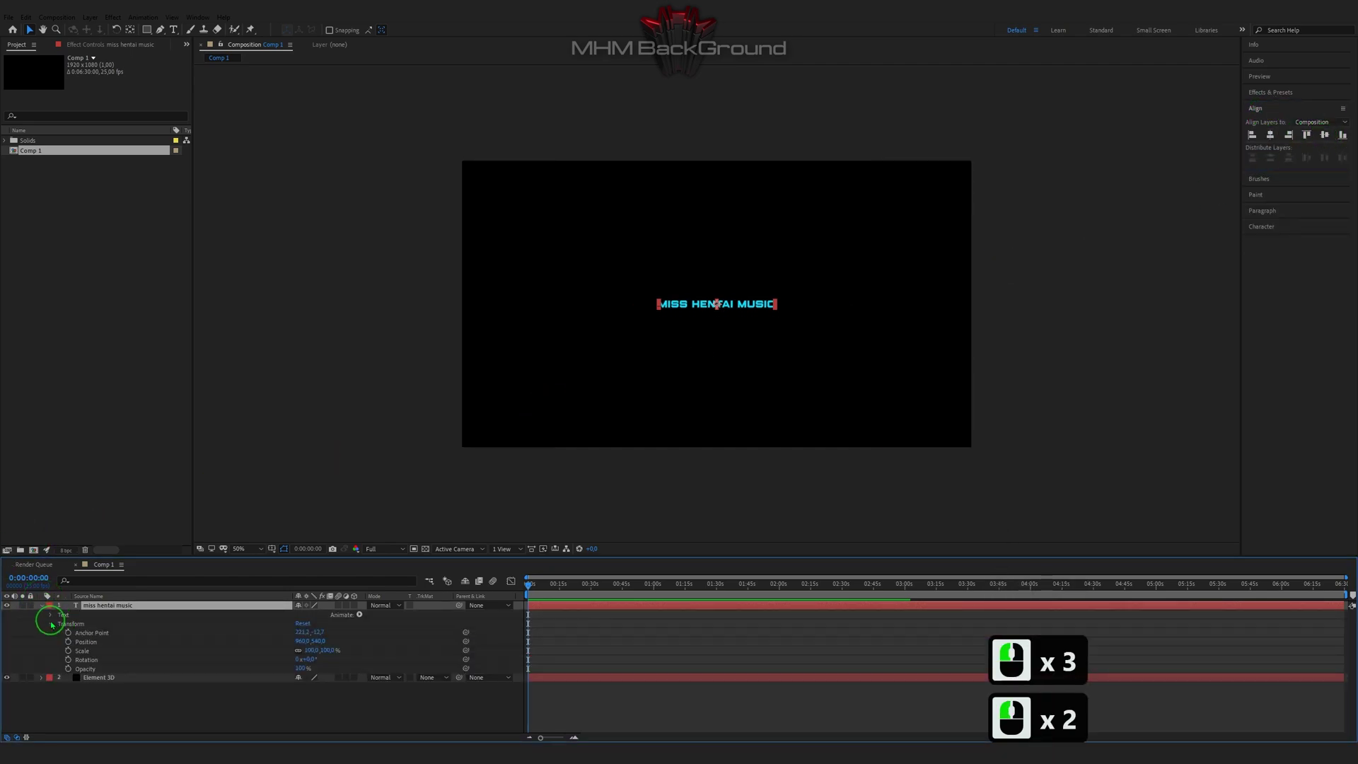
left_click(312, 649)
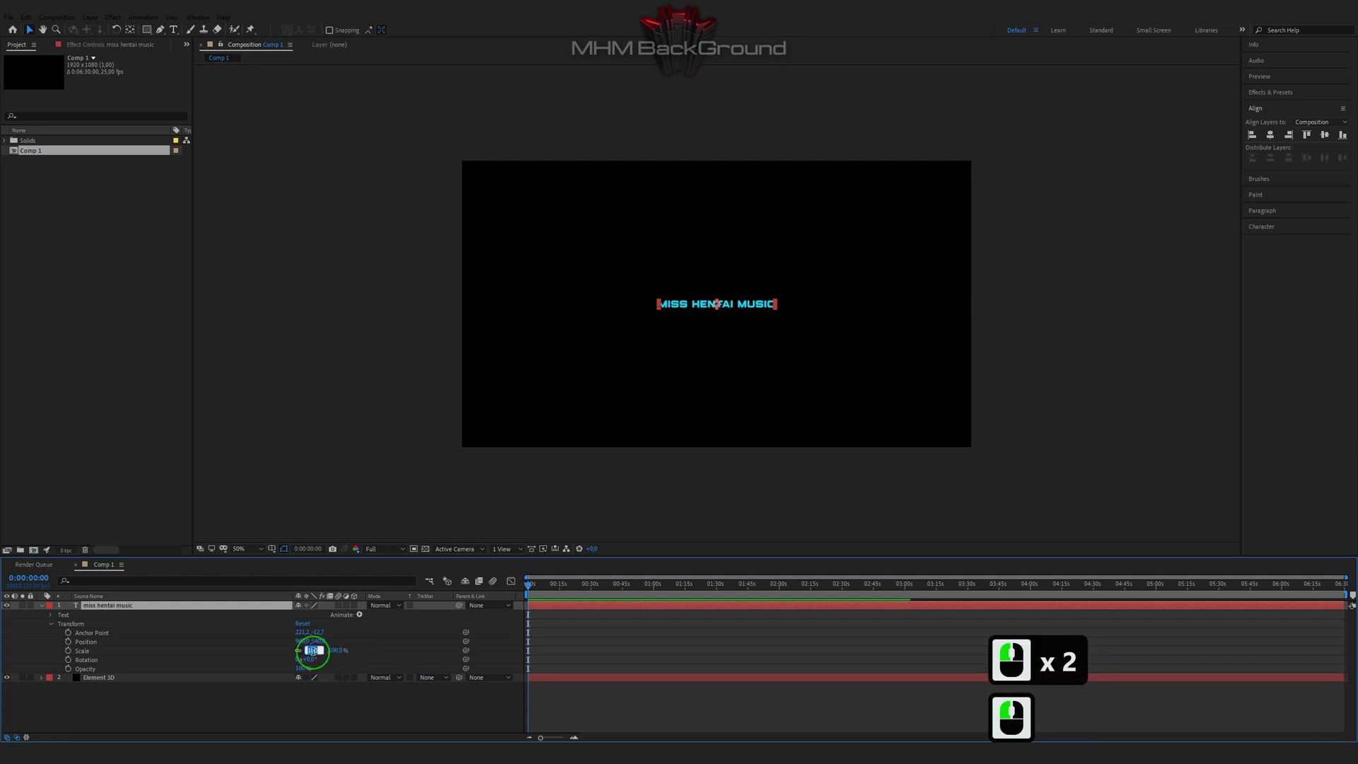
type("22")
key("BackSpace")
type("7")
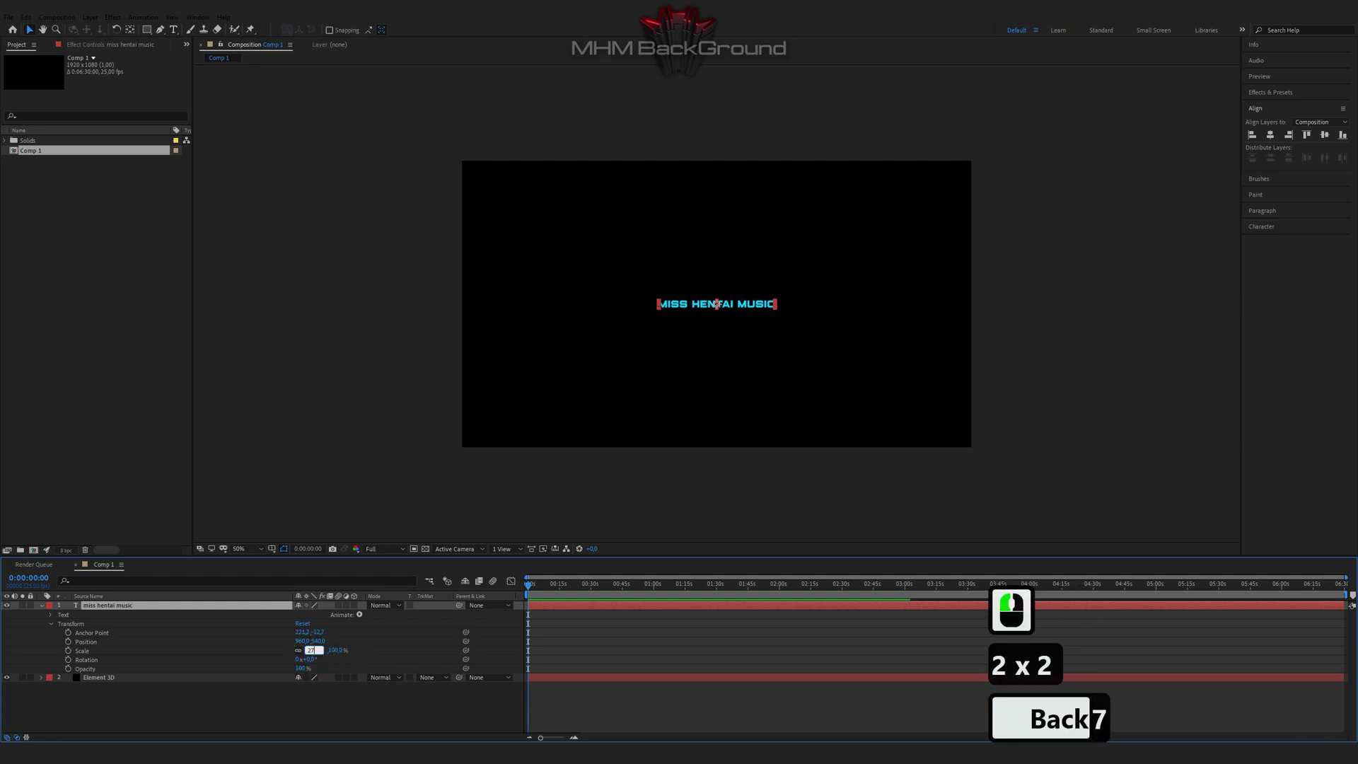
type("7.8")
key("BackSpace")
type("9")
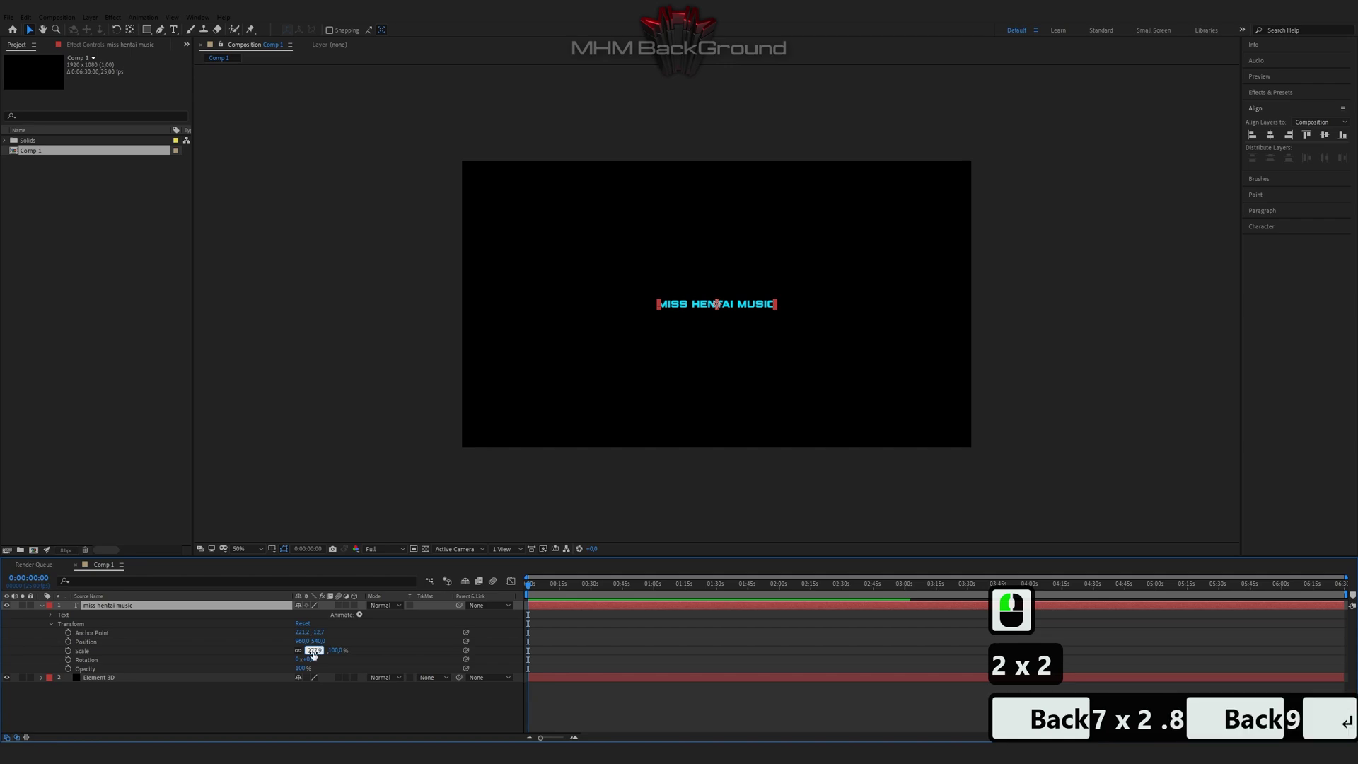
key("Return")
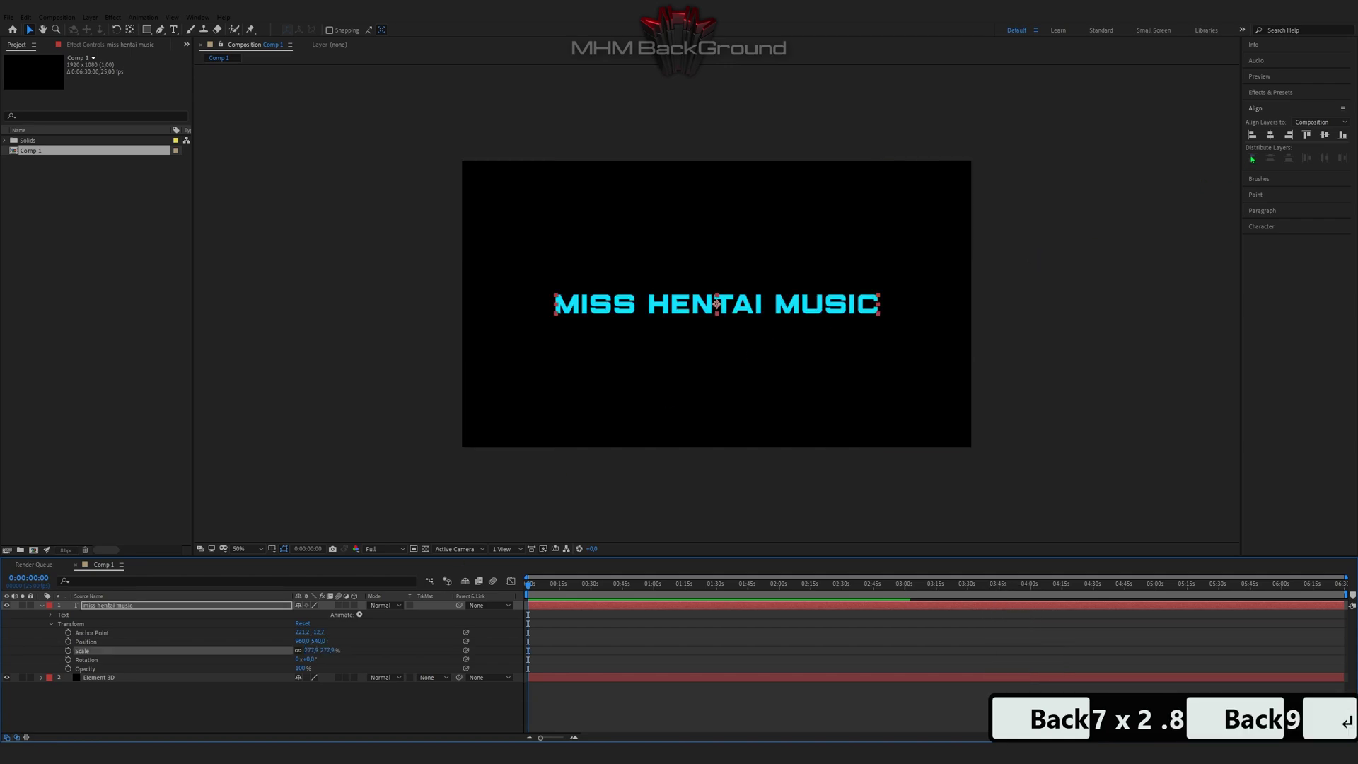
left_click(1325, 135)
left_click(1325, 136)
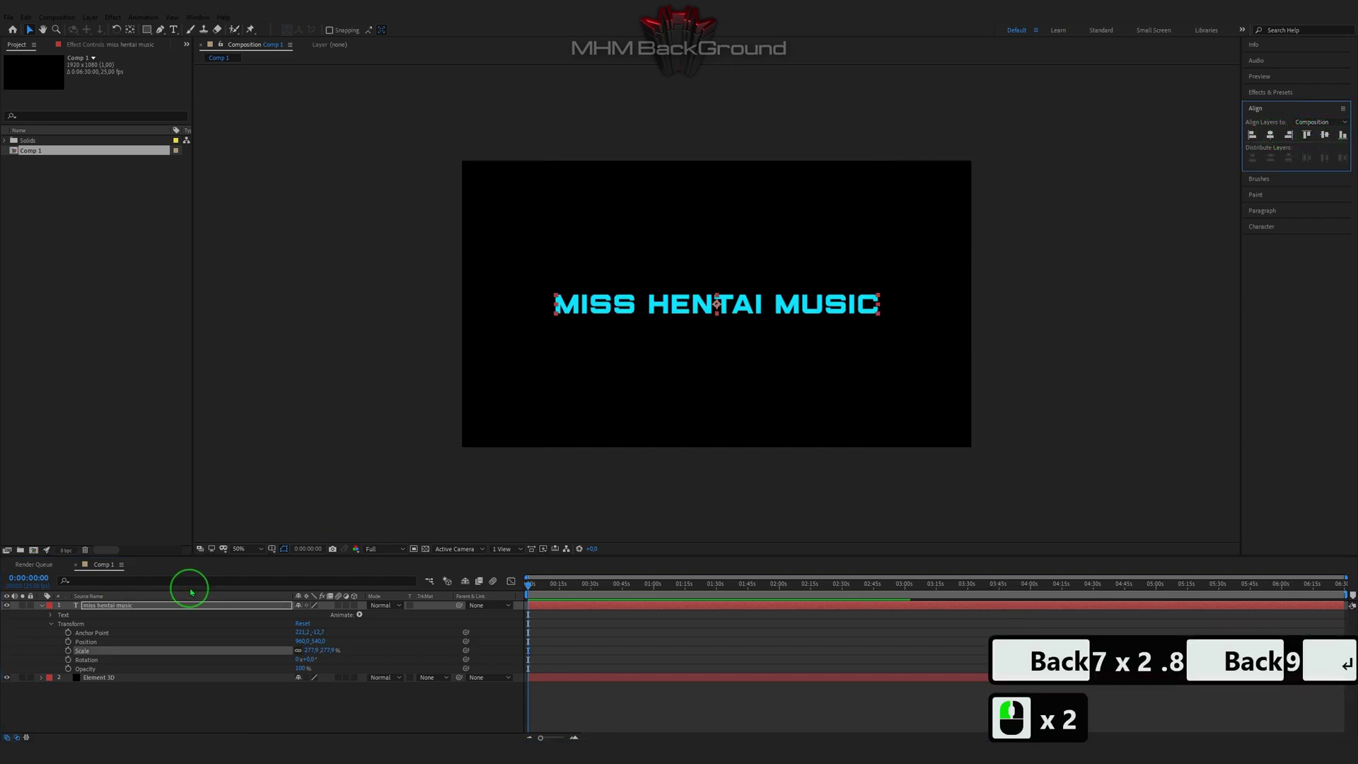
Move the Element 3D solid above the text layer and apply the Video Copilot Element effect to it.
left_click(40, 606)
left_click_drag(31, 614, 32, 606)
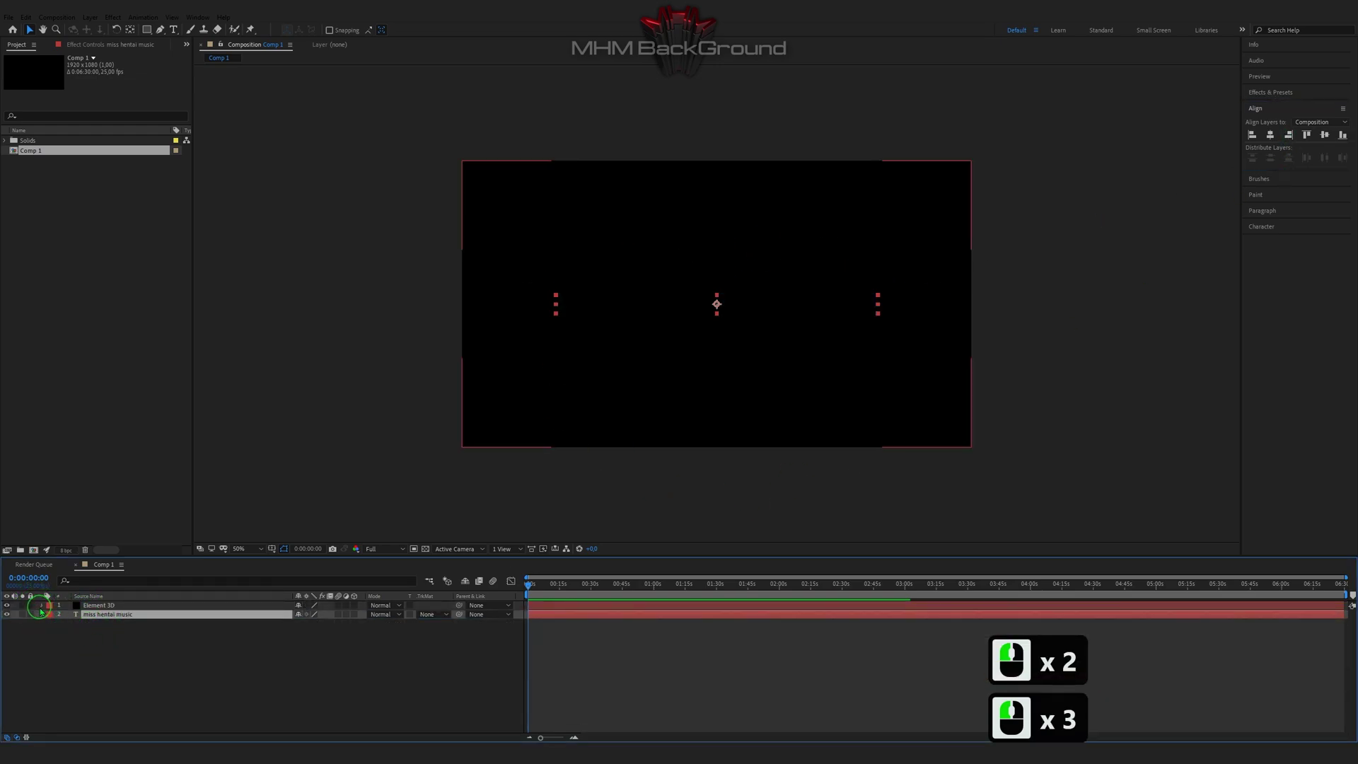
left_click(42, 605)
left_click(85, 605)
left_click(113, 19)
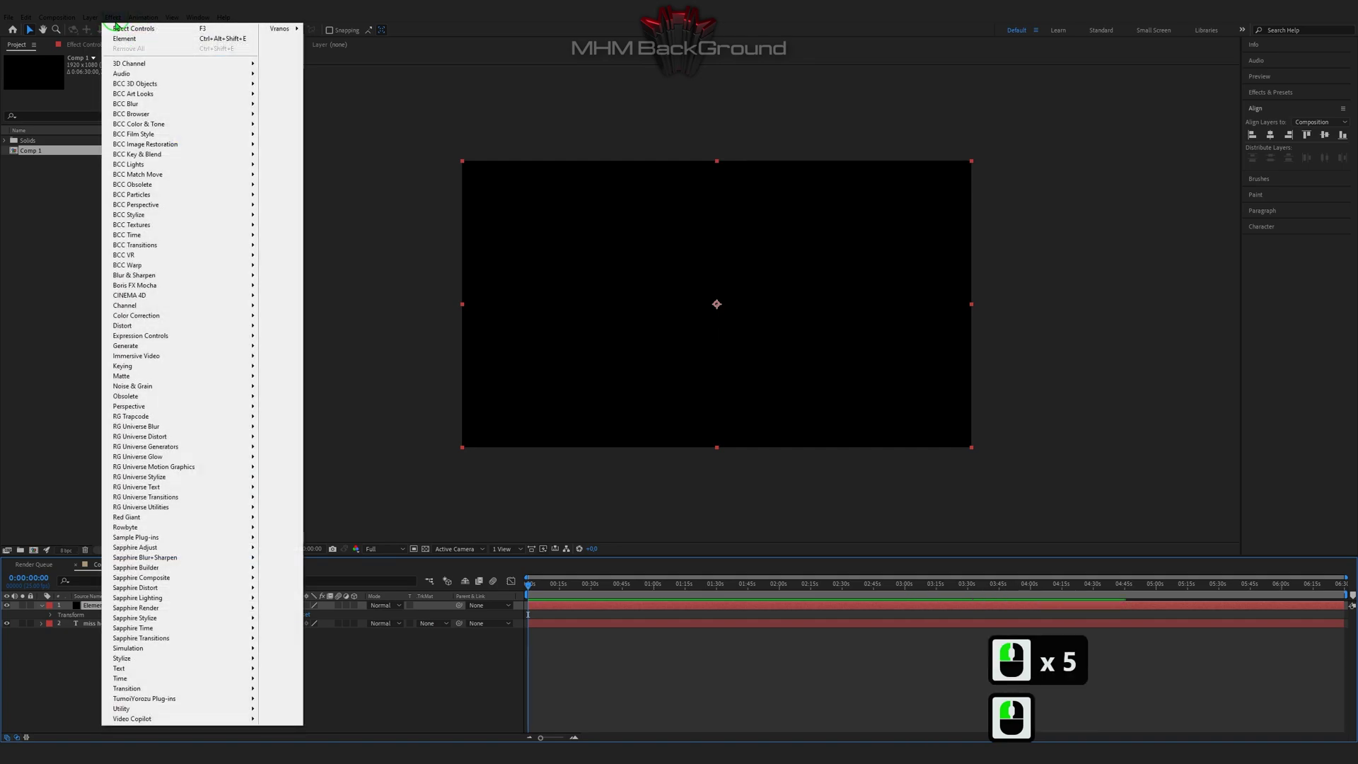
mouse_move(141, 719)
left_click(286, 719)
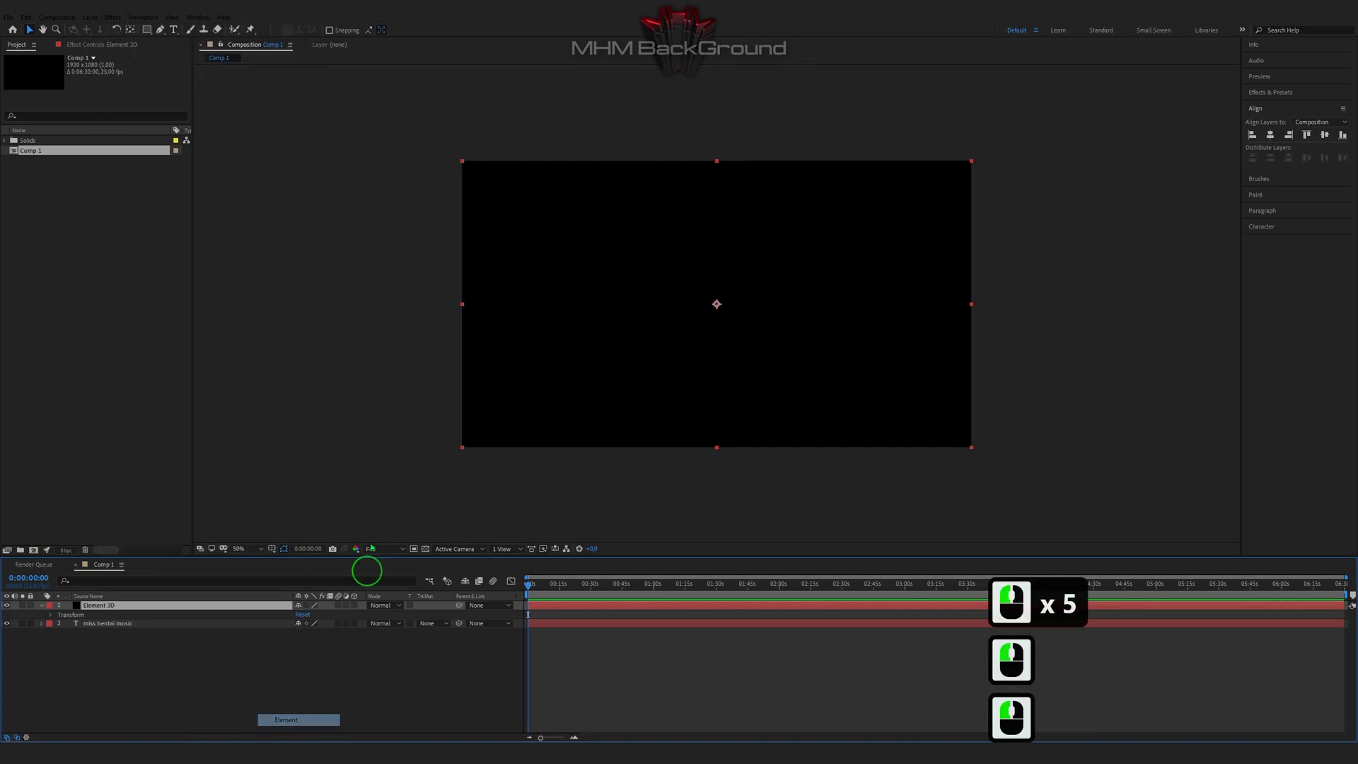
Assign the text layer to Path Layer 1 in Element's custom text and masks, and extrude it in Scene Setup.
left_click(14, 165)
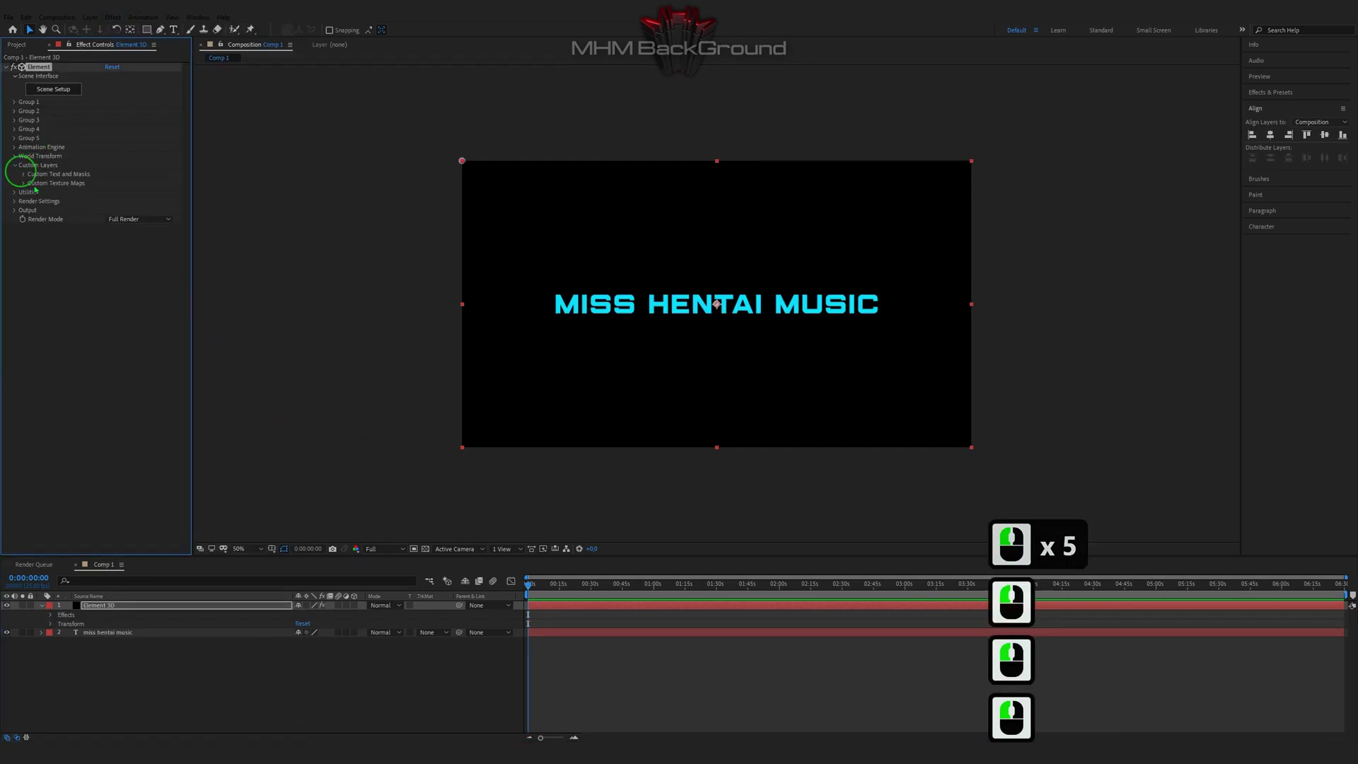
left_click(24, 174)
left_click(119, 183)
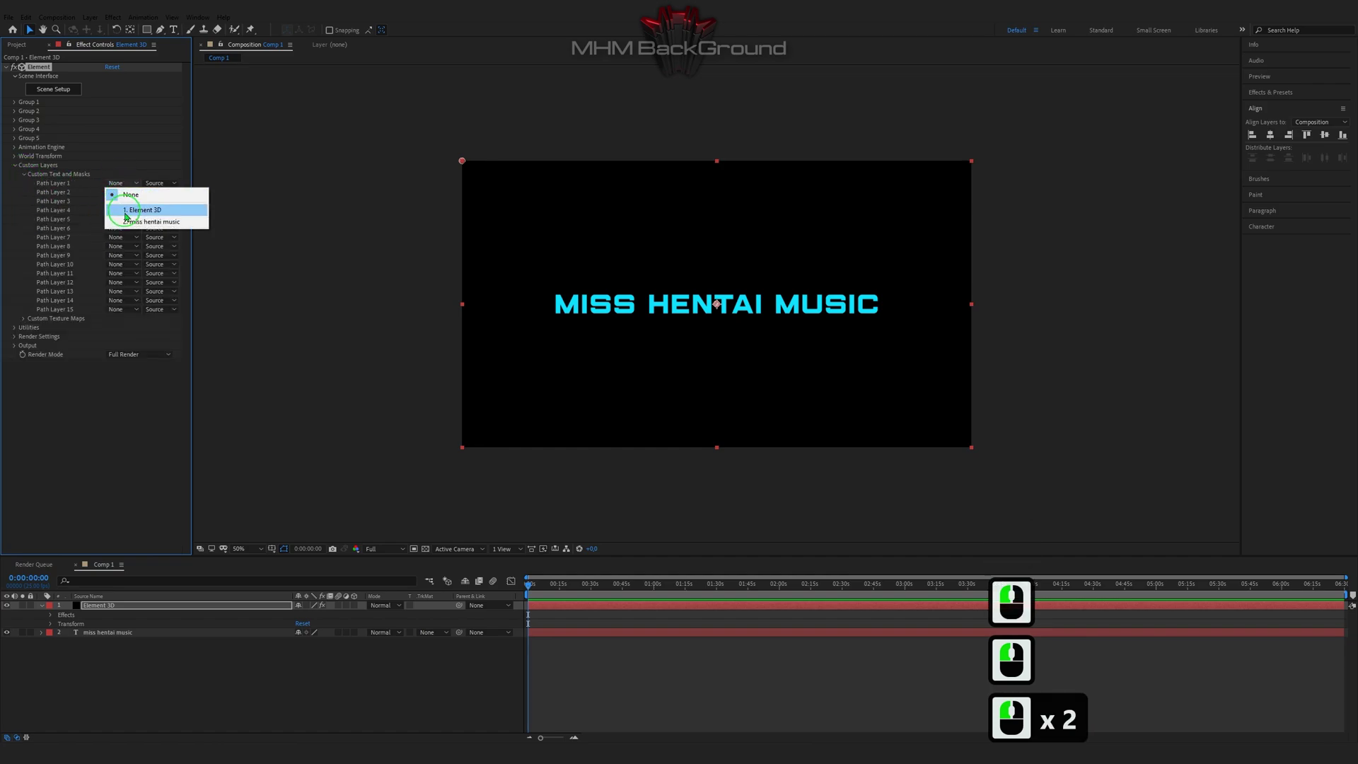
left_click(124, 206)
left_click(73, 89)
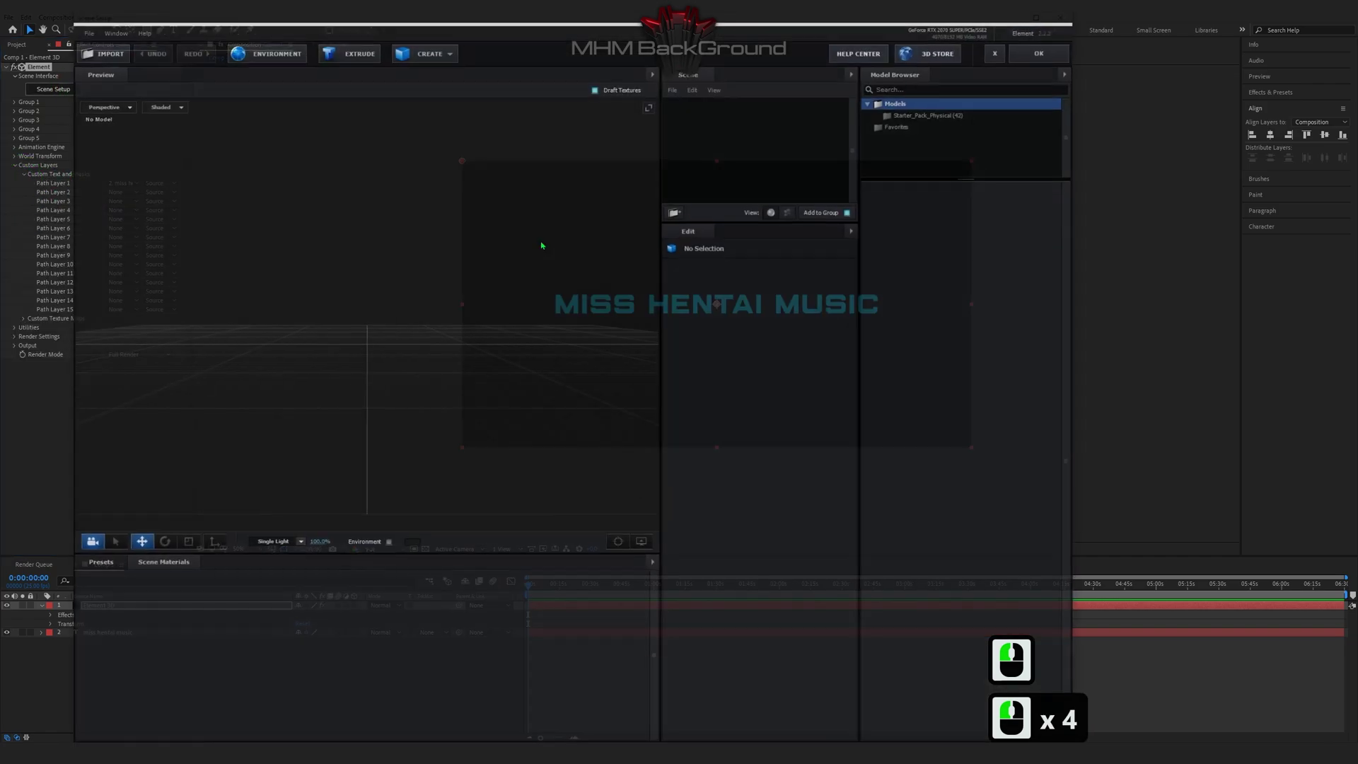
left_click(637, 288)
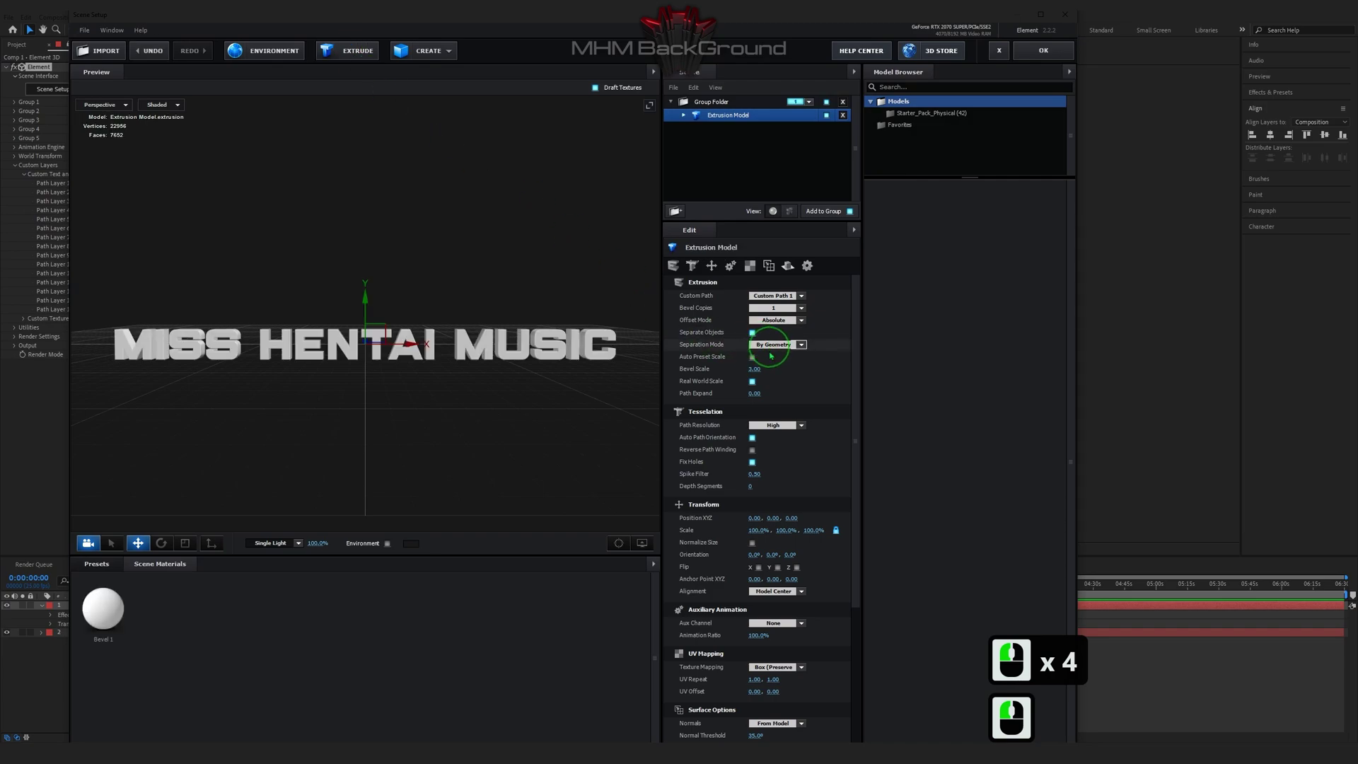
Set the extrusion's Bevel 1 material to a black diffuse color and a pure red (FF0000) reflectivity color.
left_click(683, 115)
left_click(724, 130)
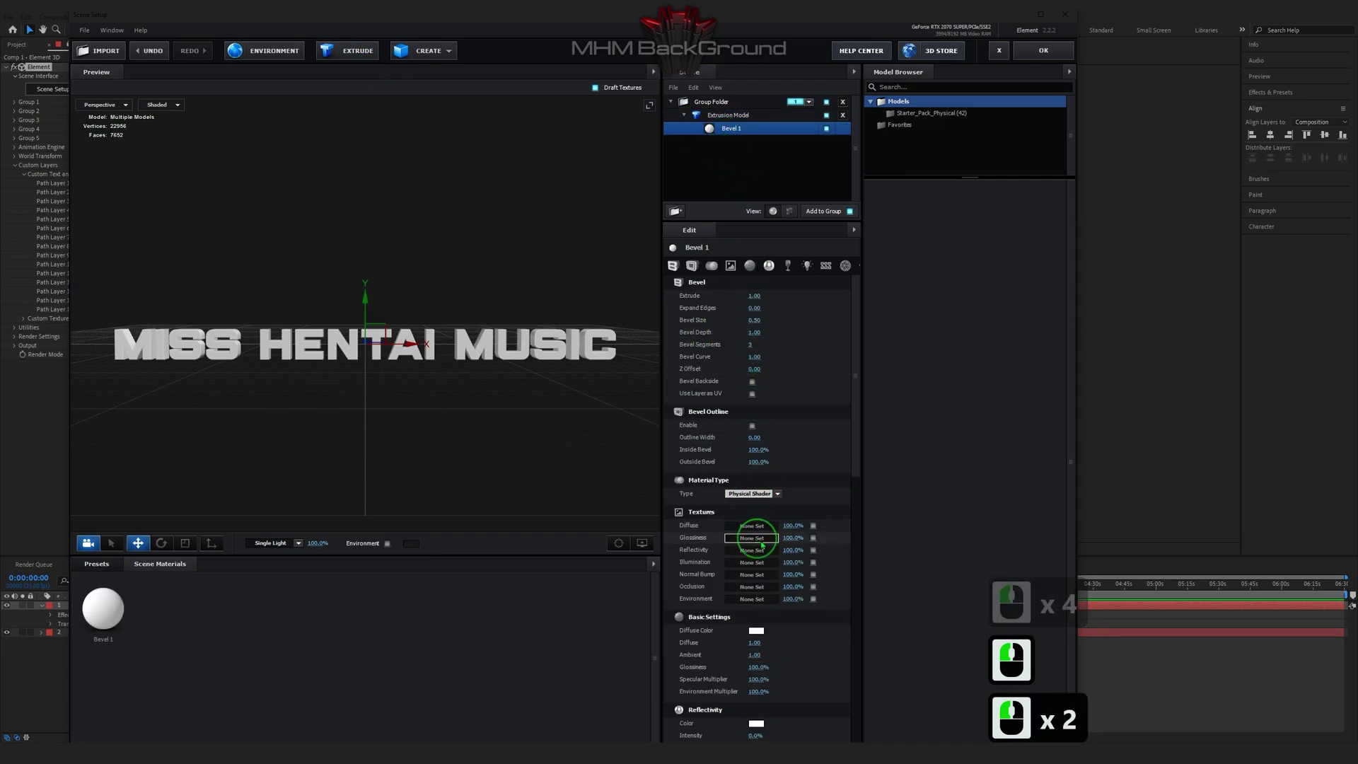
left_click(756, 630)
left_click(813, 717)
double_click(775, 721)
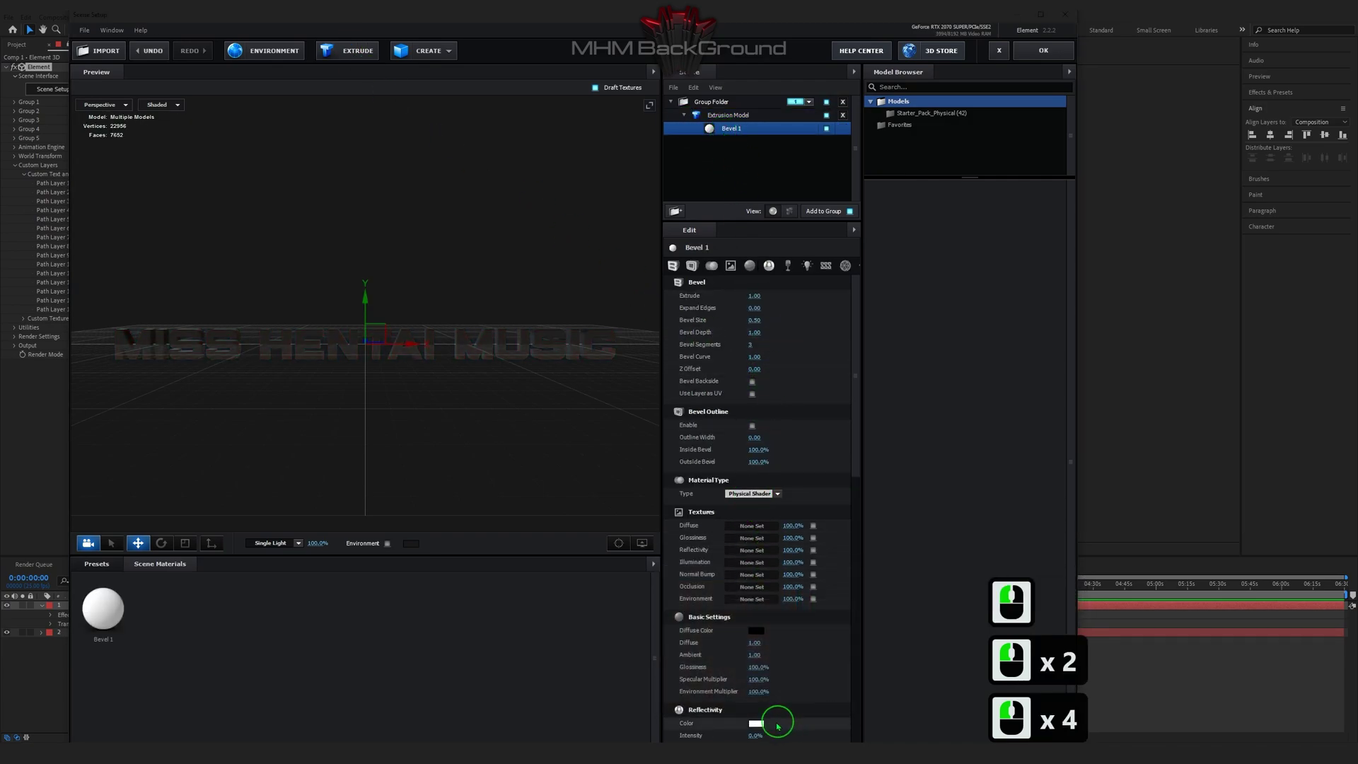
left_click(757, 722)
left_click(807, 712)
left_click(796, 603)
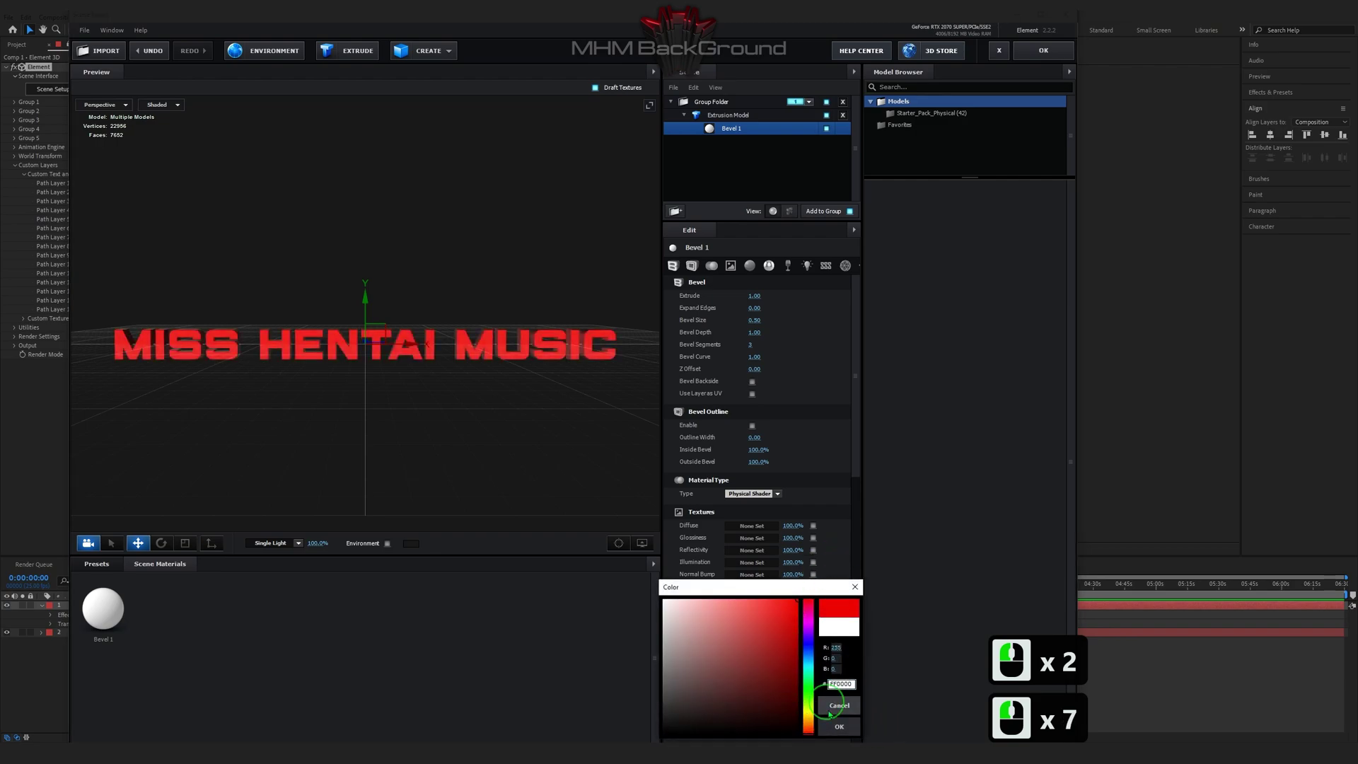
left_click(839, 726)
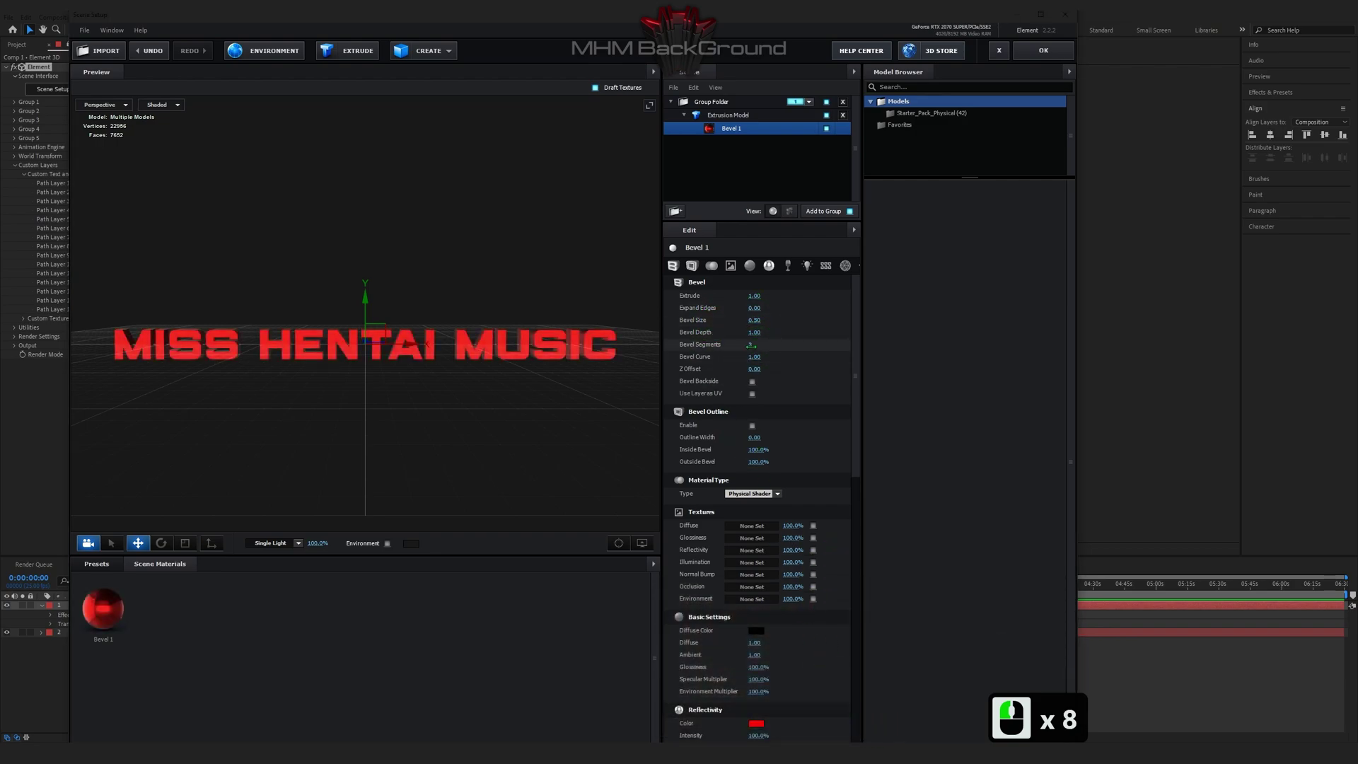
Set the bevel segments of Bevel 1 to 0, enable Bevel Backside and accept the scene setup.
left_click_drag(751, 345, 739, 346)
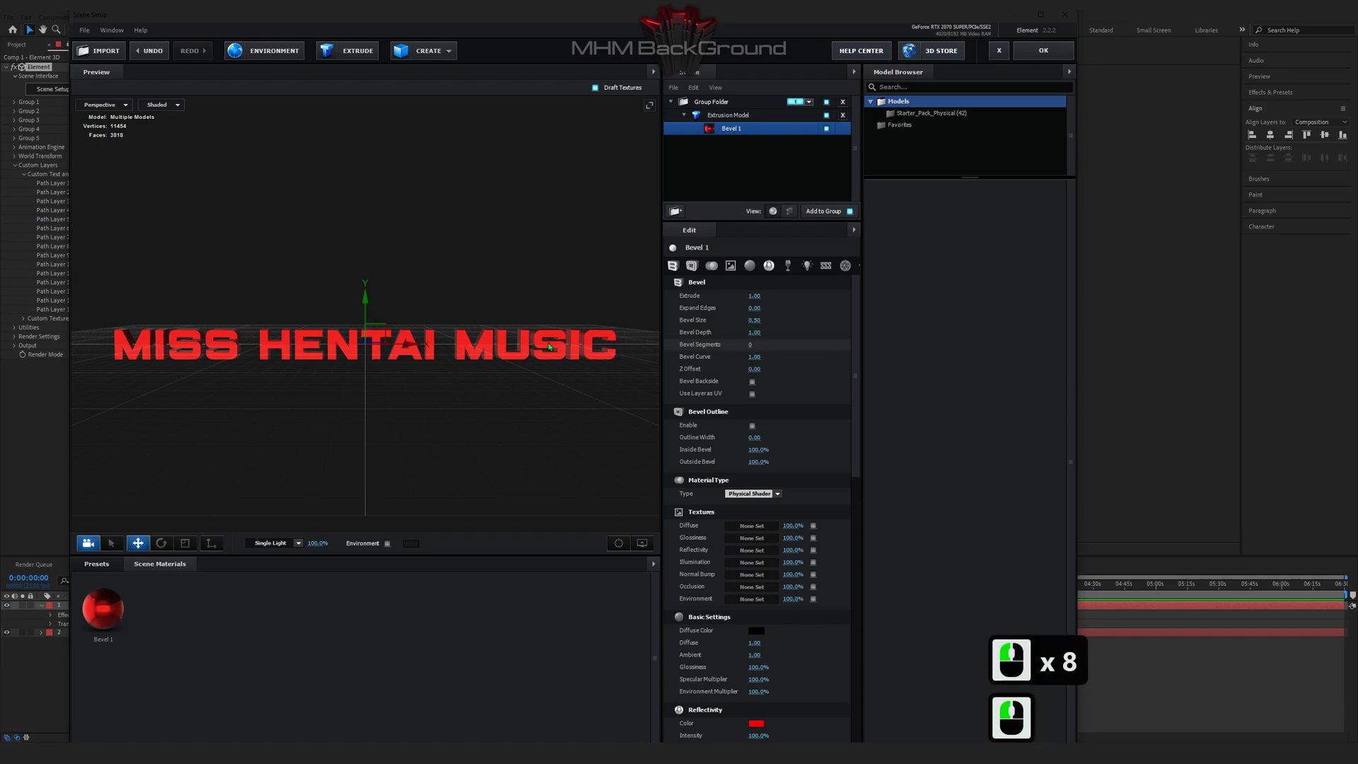
left_click(751, 381)
left_click_drag(637, 396, 560, 422)
scroll(558, 438, "up", 8)
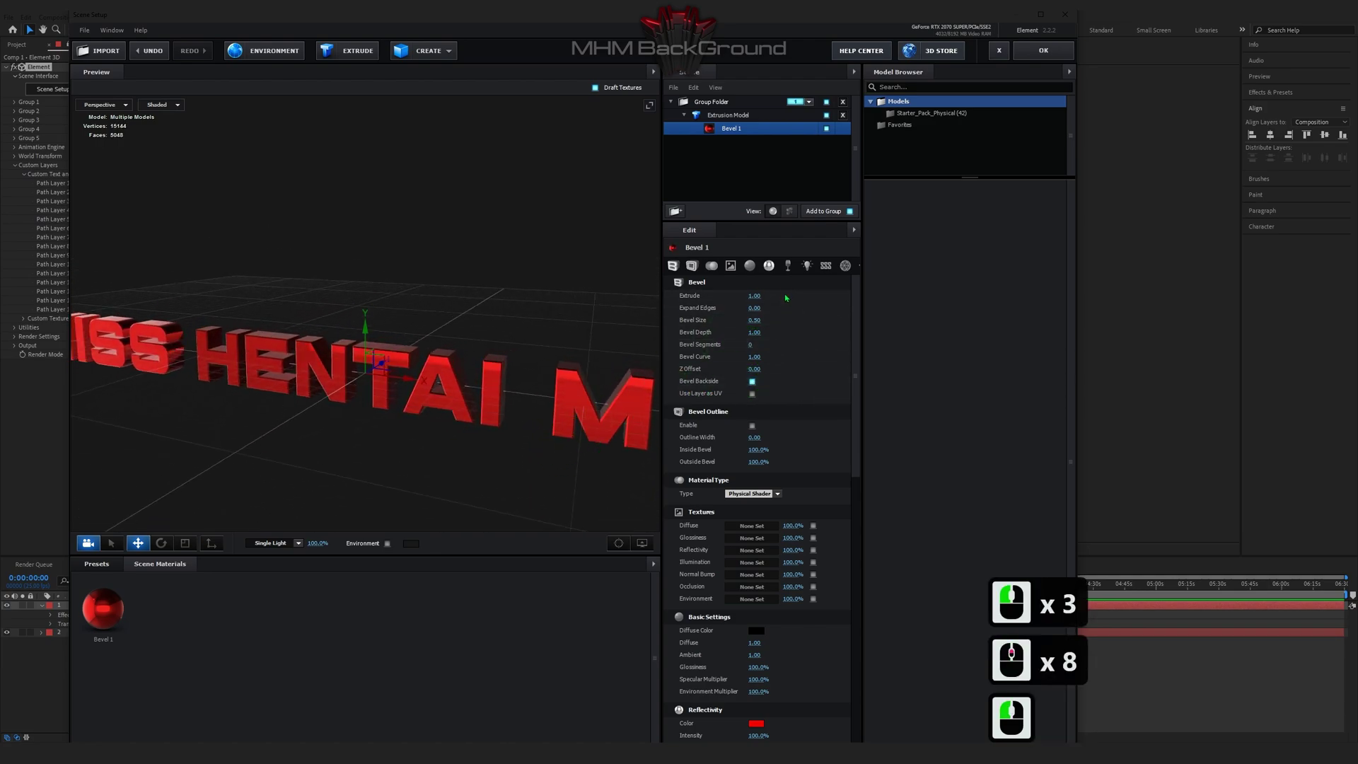
left_click(1025, 58)
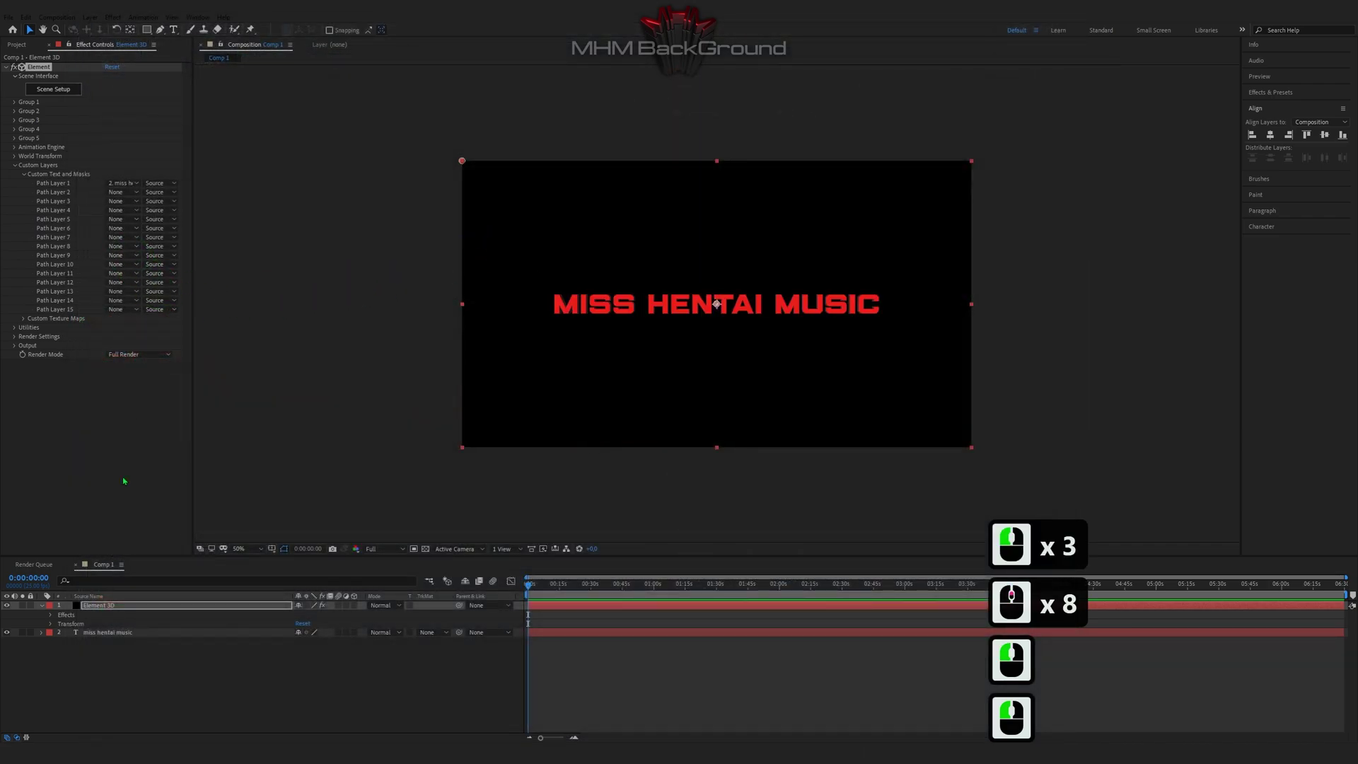
Hide the original text layer and select the Element 3D layer.
left_click(7, 631)
left_click(100, 606)
left_click(99, 606)
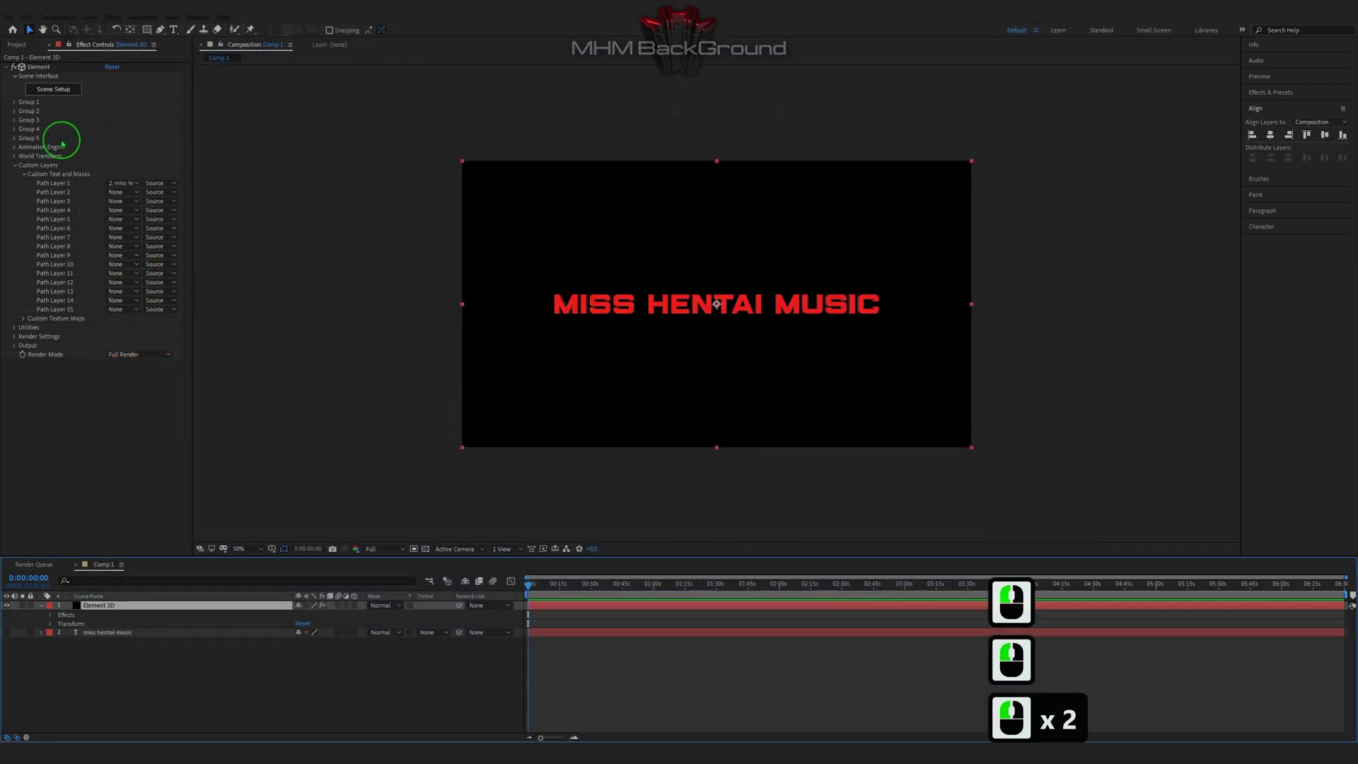
Set Group 1's particle replicator shape to 3D Grid with Grid X, Grid Y and Grid Z at 6.
left_click(14, 102)
left_click(23, 120)
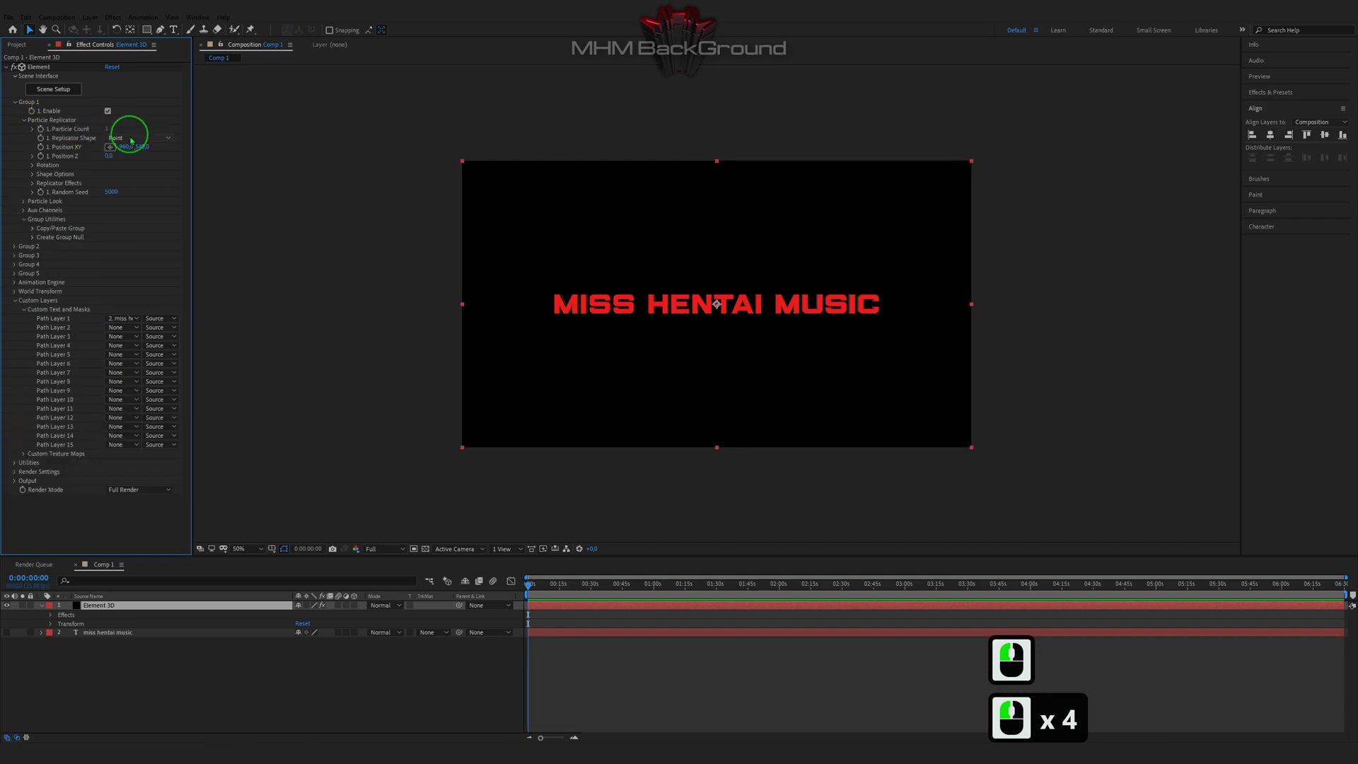
left_click(113, 138)
left_click(112, 141)
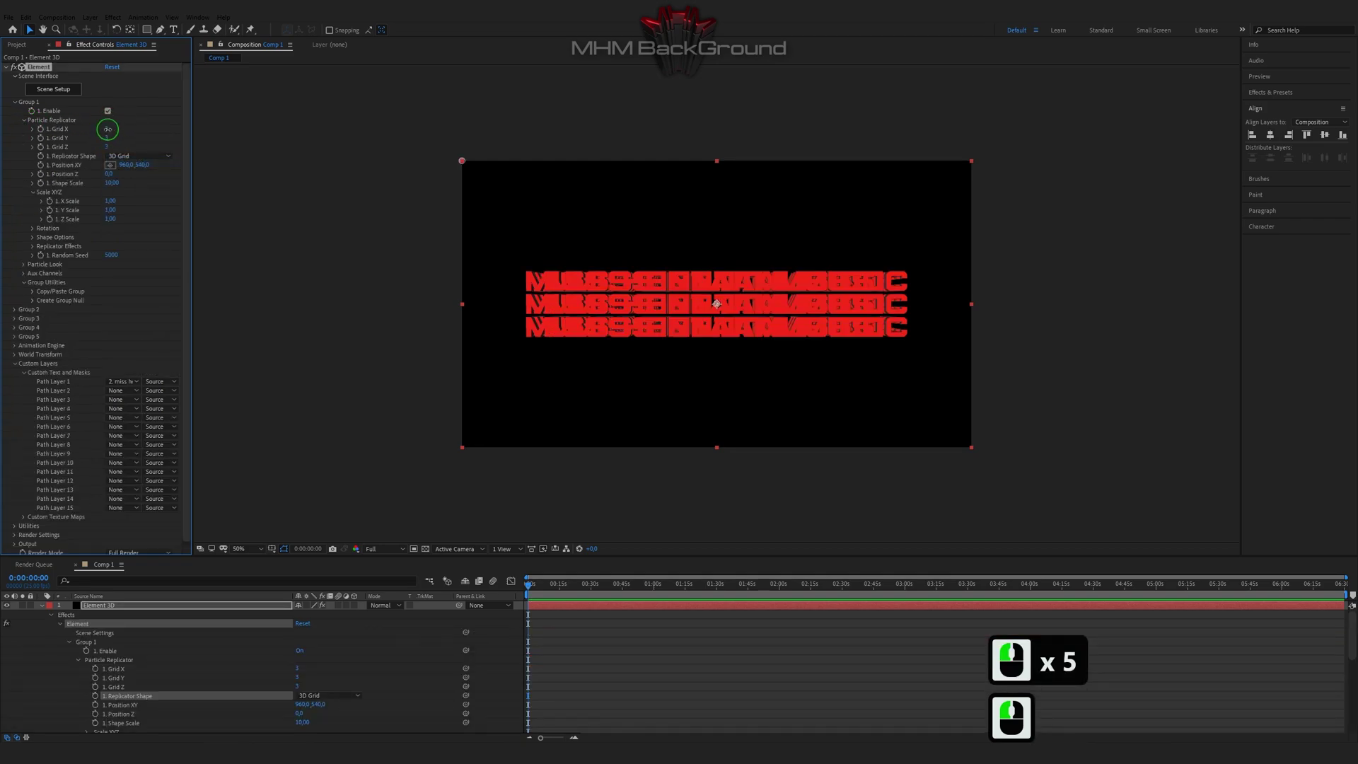
left_click(107, 128)
type("6")
key("Tab")
type("6")
key("Tab")
type("6")
key("Tab")
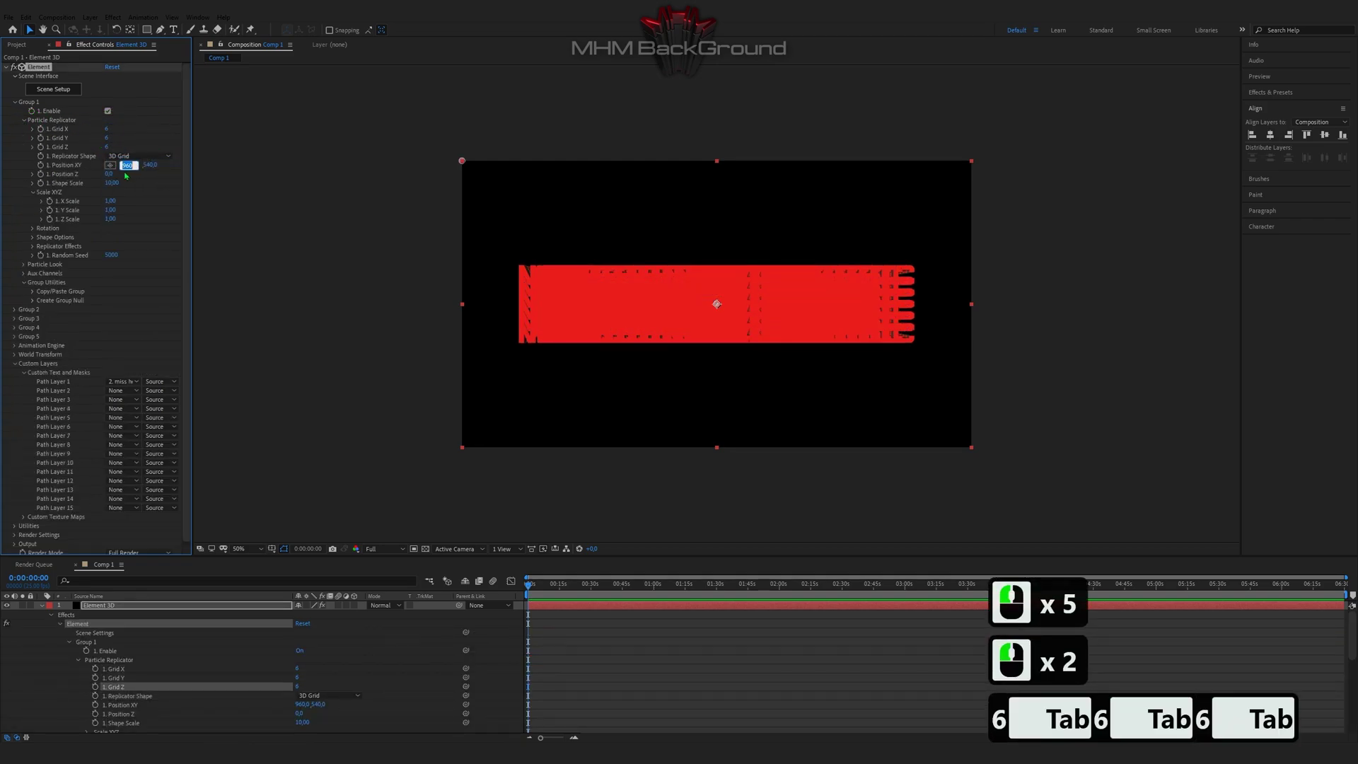
key("Tab")
key("Tab")
left_click(113, 184)
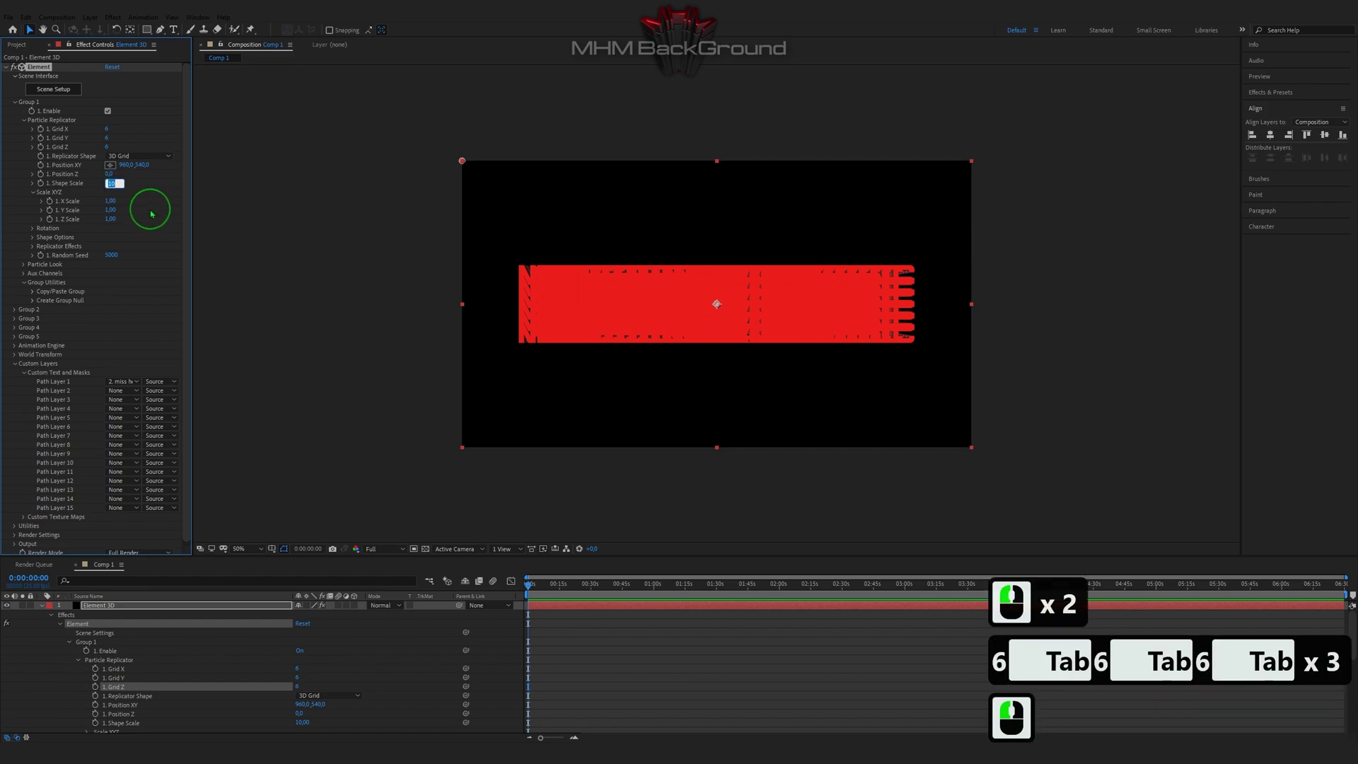
type("5/")
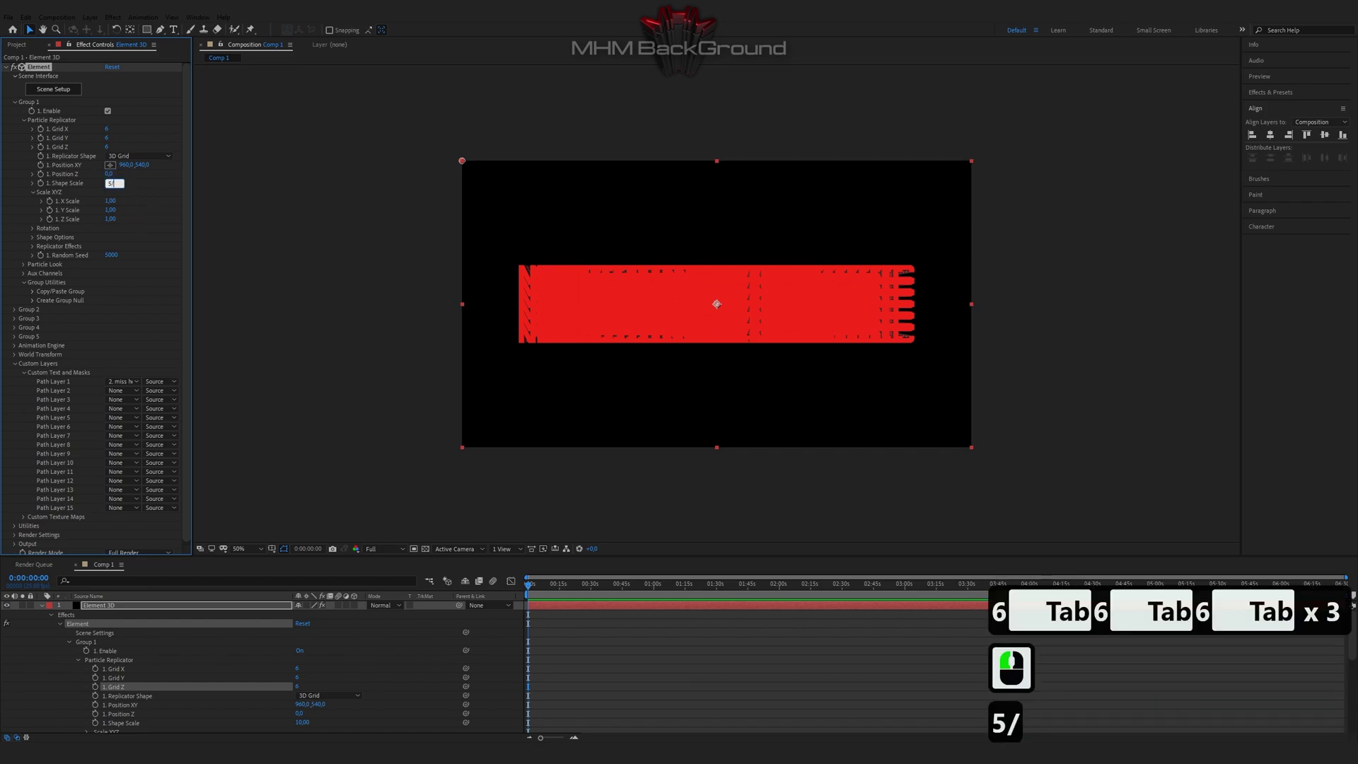
key("BackSpace")
type("7.")
key("Return")
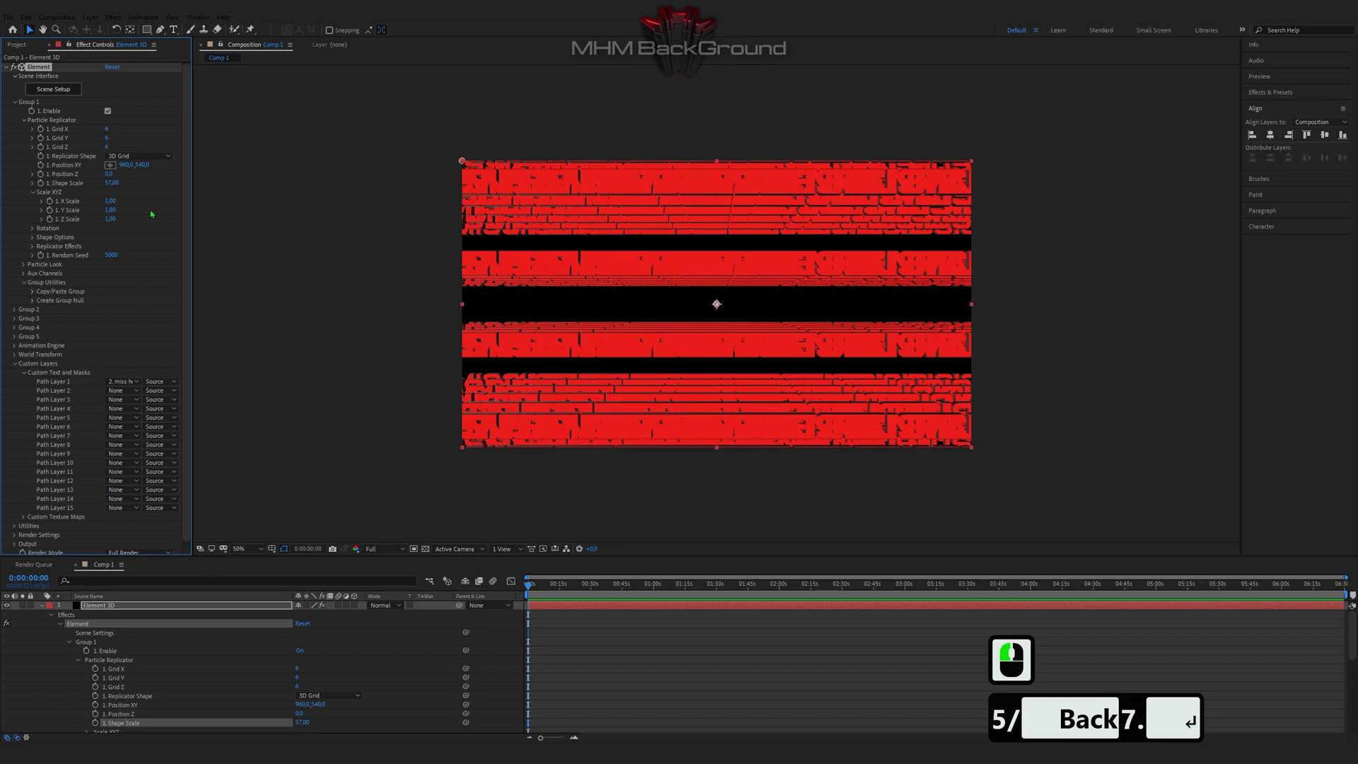
Set Group 1's replicator Shape Scale to 5.7.
double_click(112, 185)
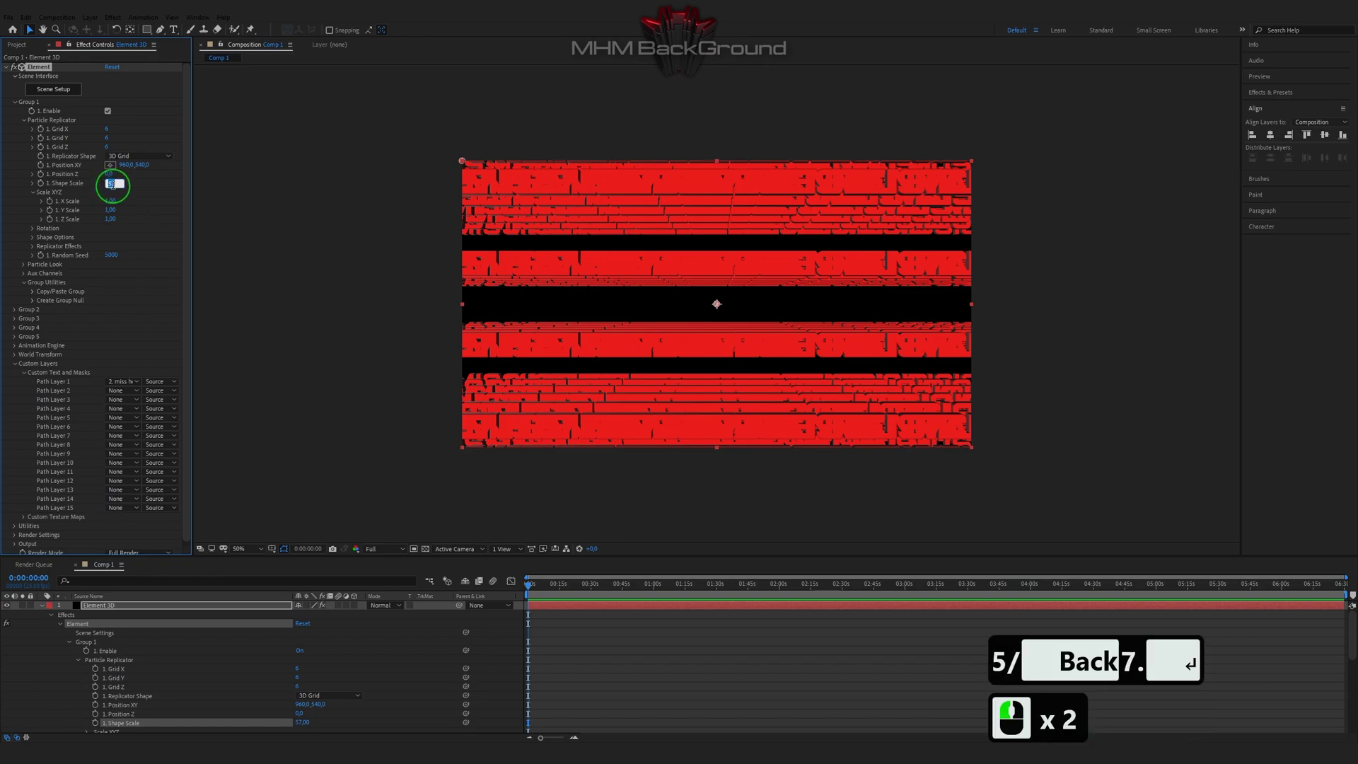
type("5.7")
key("Return")
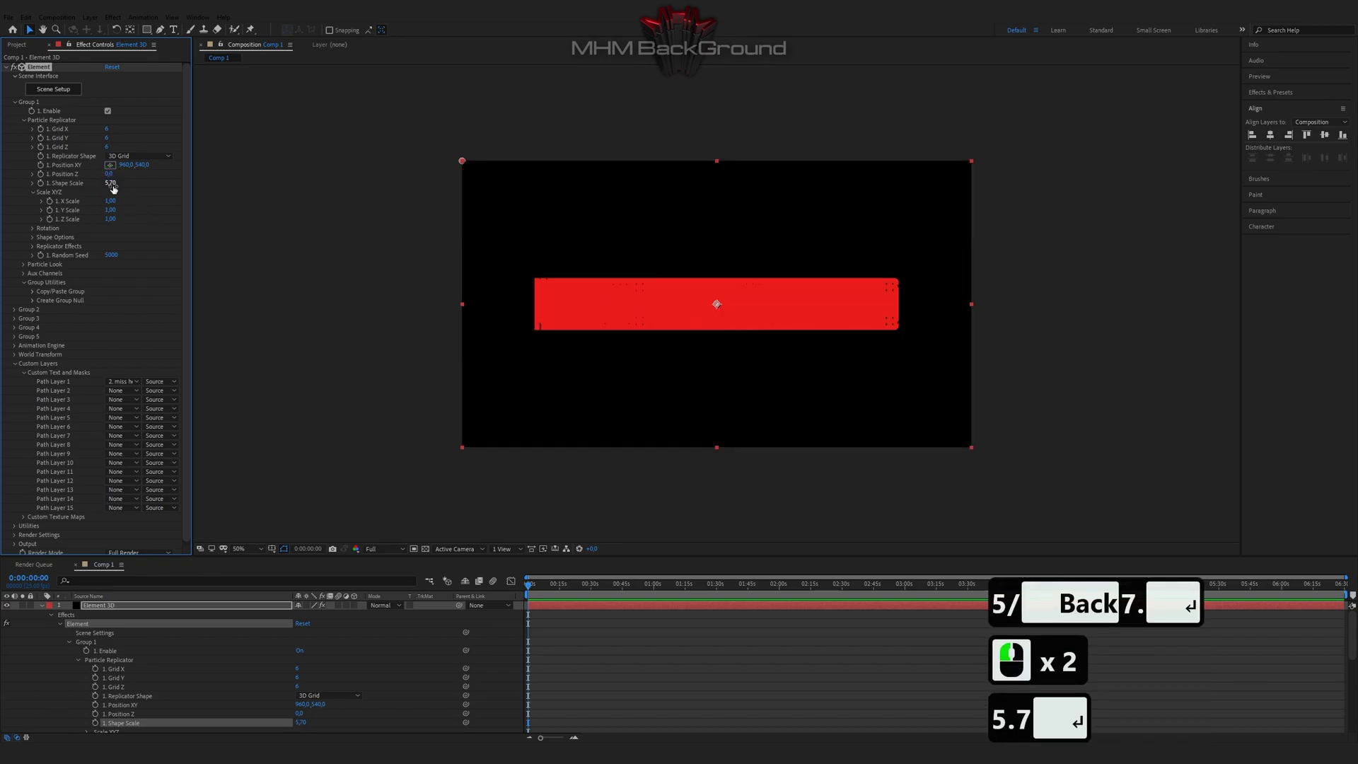
Rotate Group 1's particle replicator to an X Rotation of 150° and a Z Rotation of -51°.
left_click(32, 227)
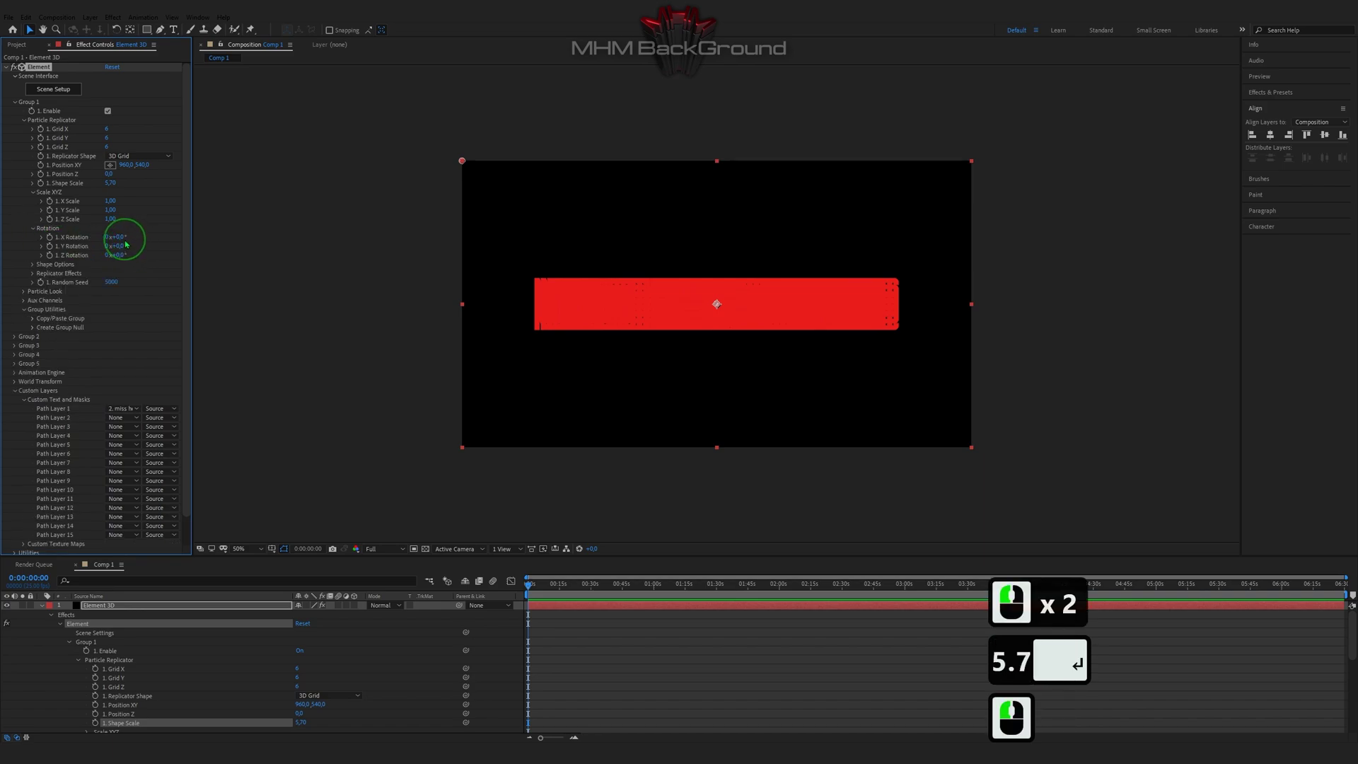
left_click(120, 238)
type("1")
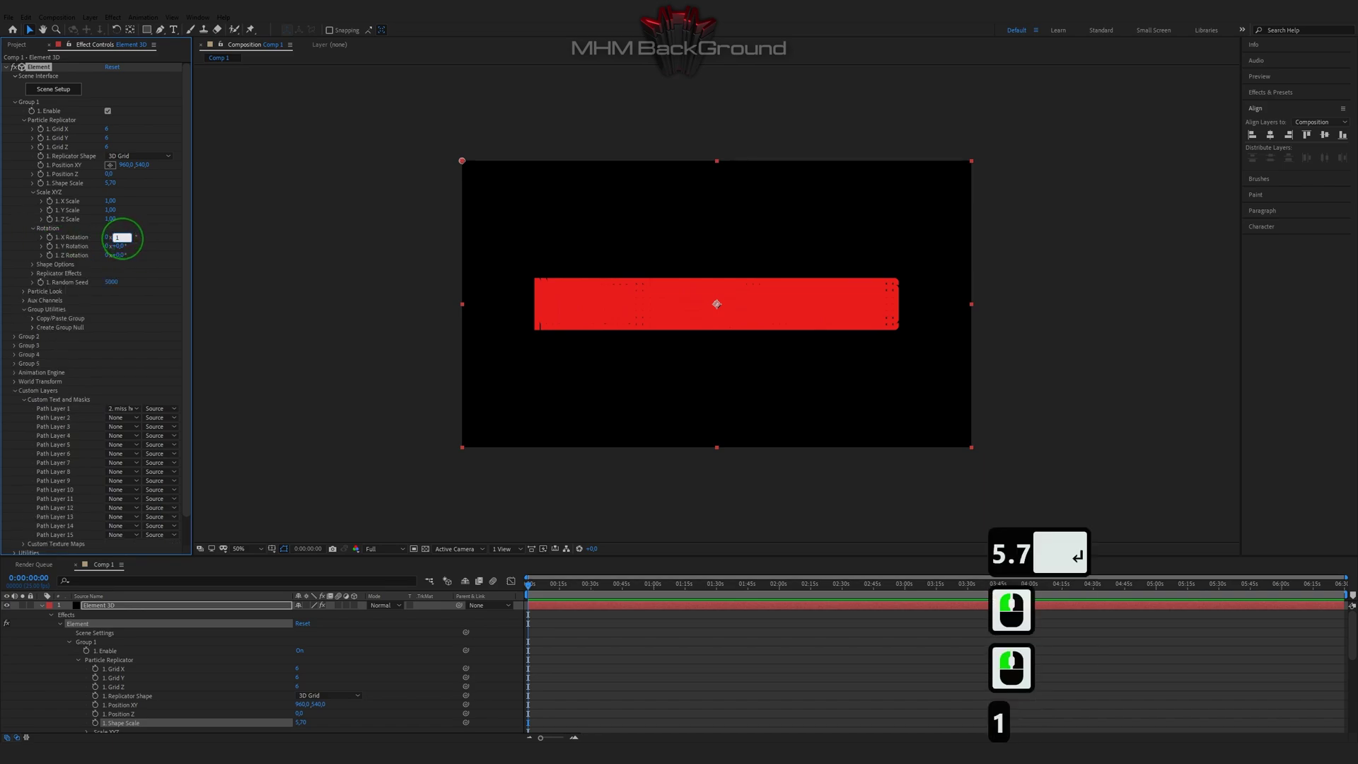
type("50")
key("Tab")
key("Tab")
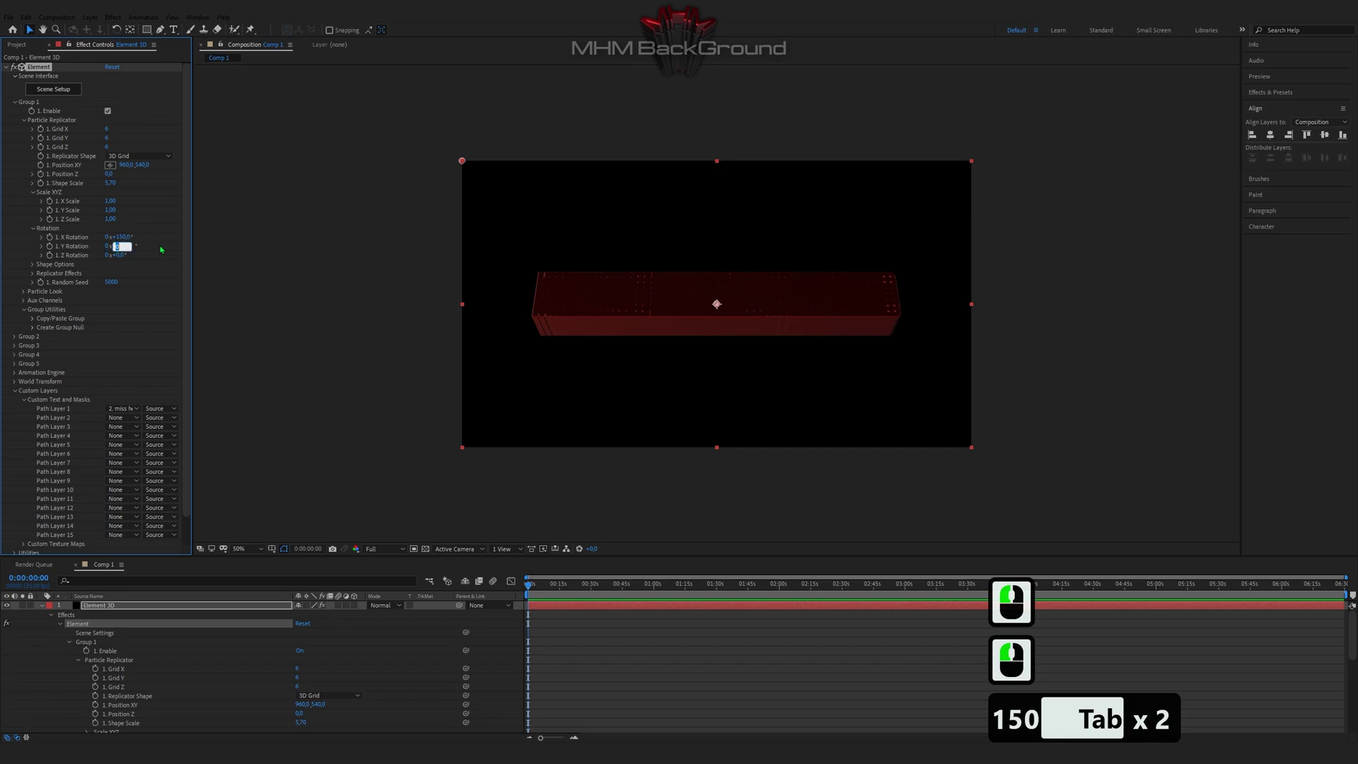
key("Tab")
key("Tab")
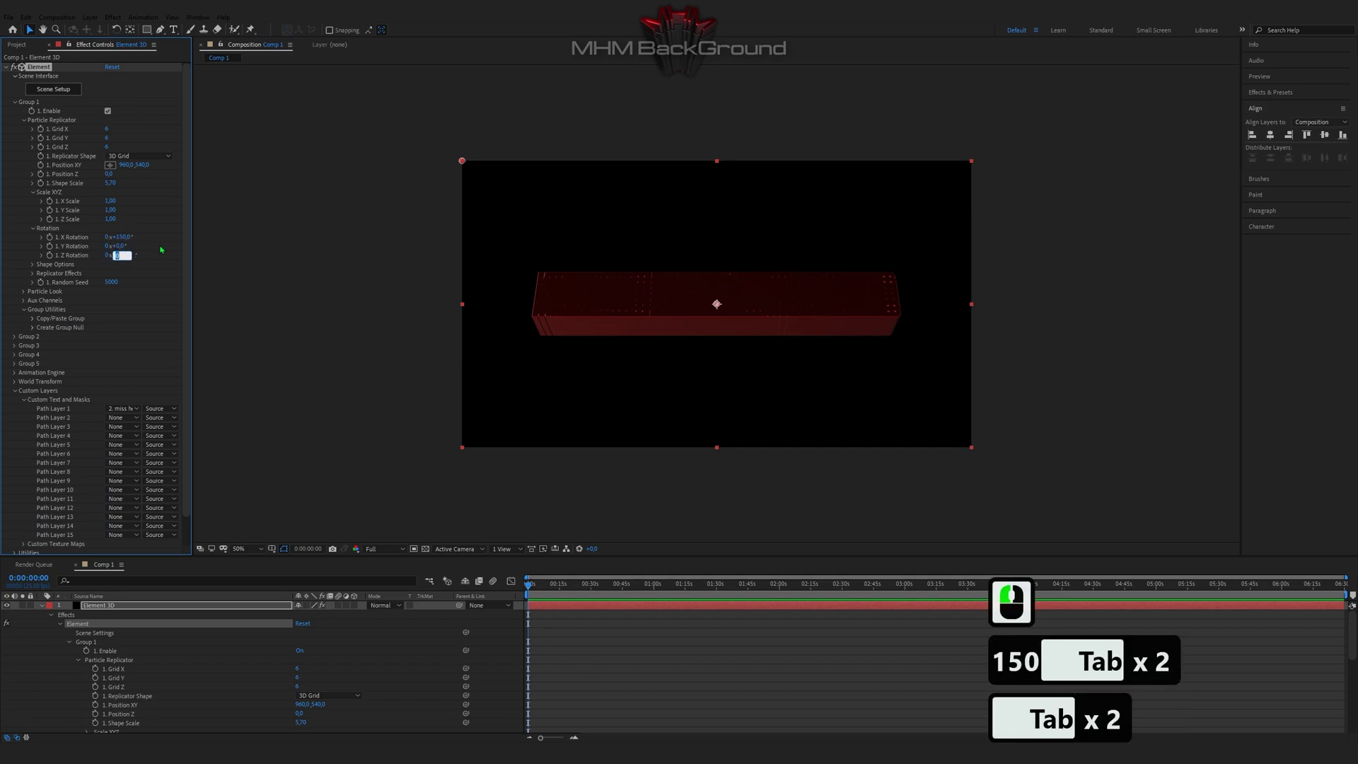
type("-51")
left_click(167, 287)
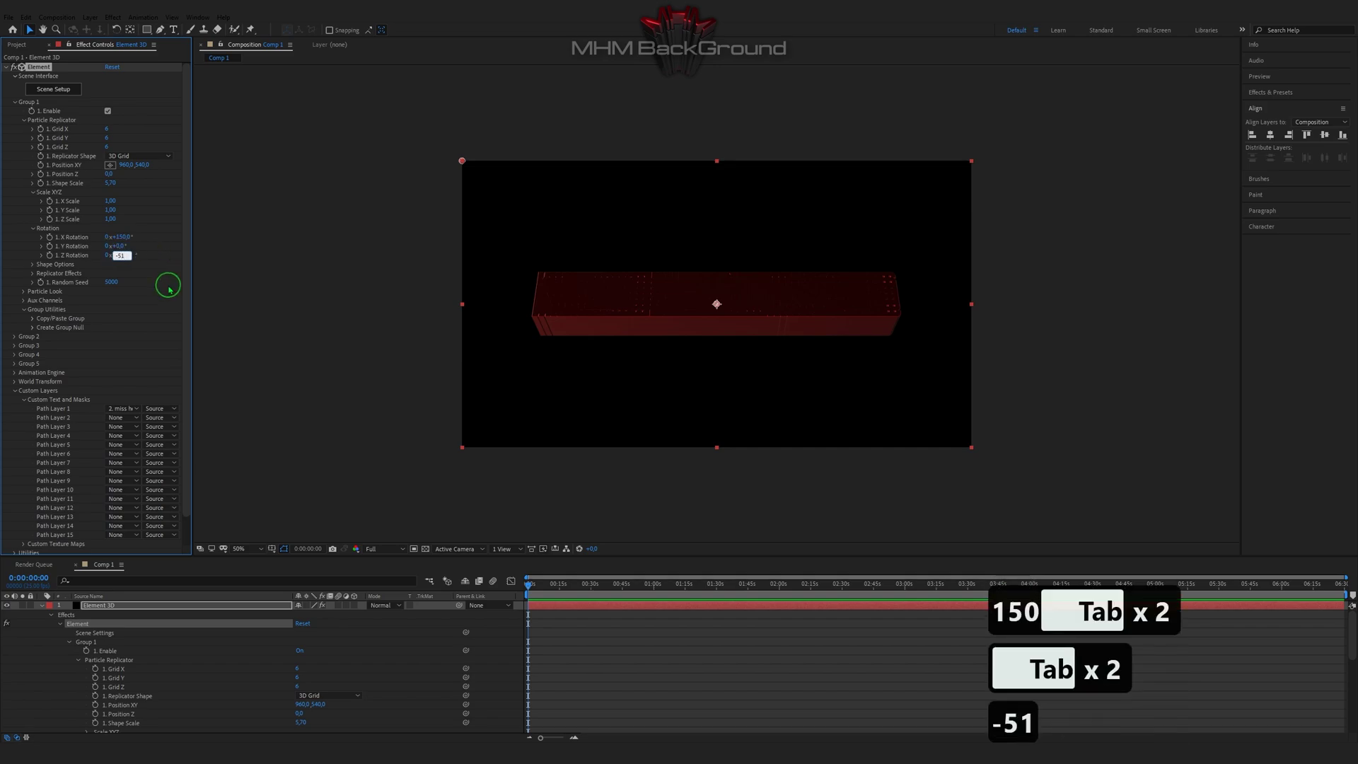
Enable Multi-Object in Group 1's Particle Look settings.
left_click(65, 321)
left_click(24, 290)
left_click(68, 348)
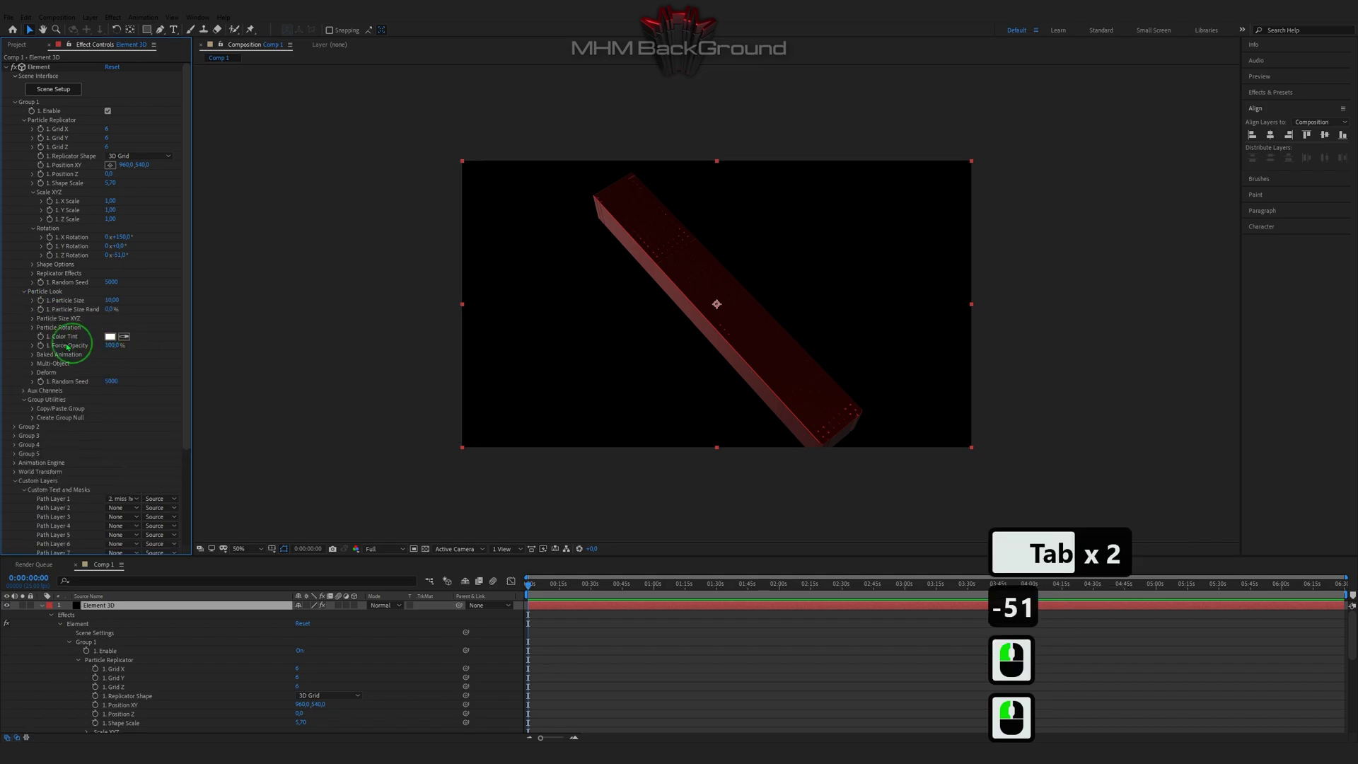
left_click(32, 363)
left_click(107, 373)
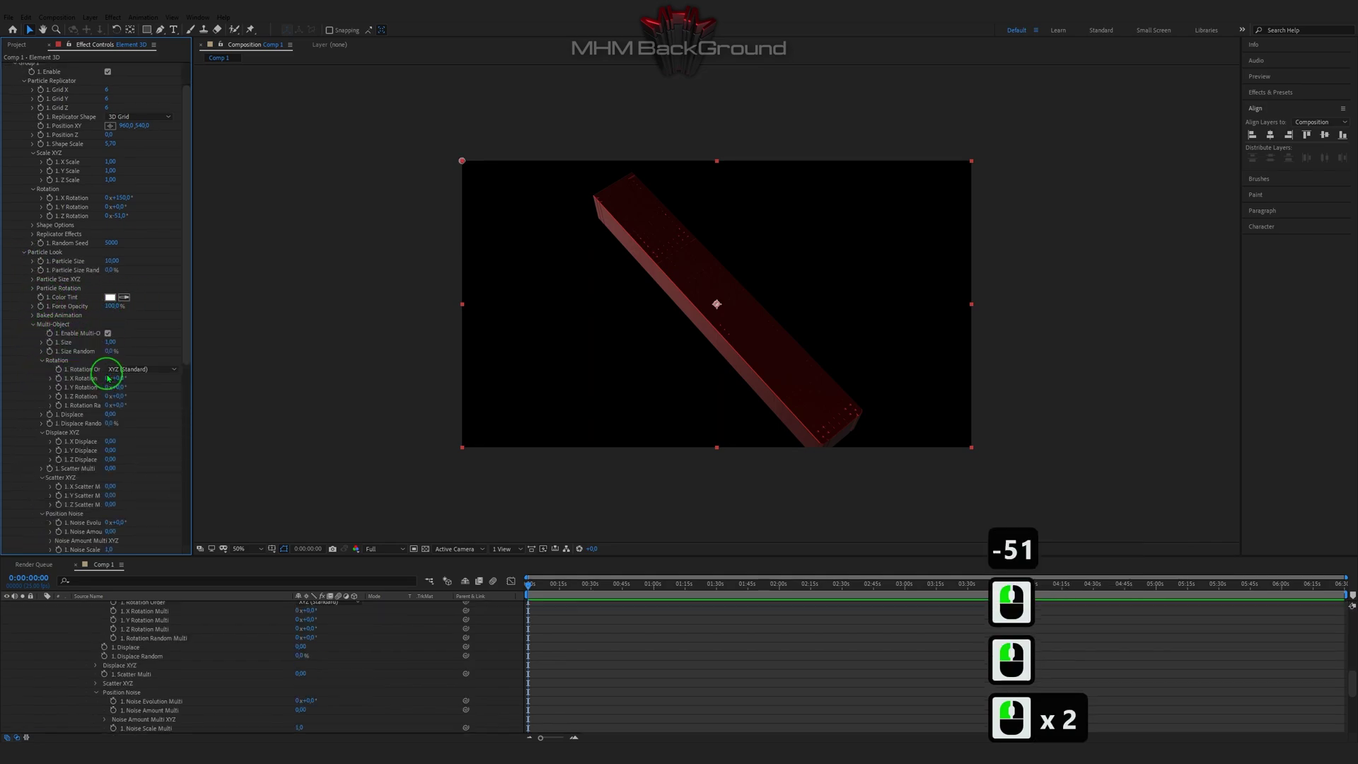
Set Group 1's particle rotation to 192° on Y and 137° on Z.
left_click(32, 289)
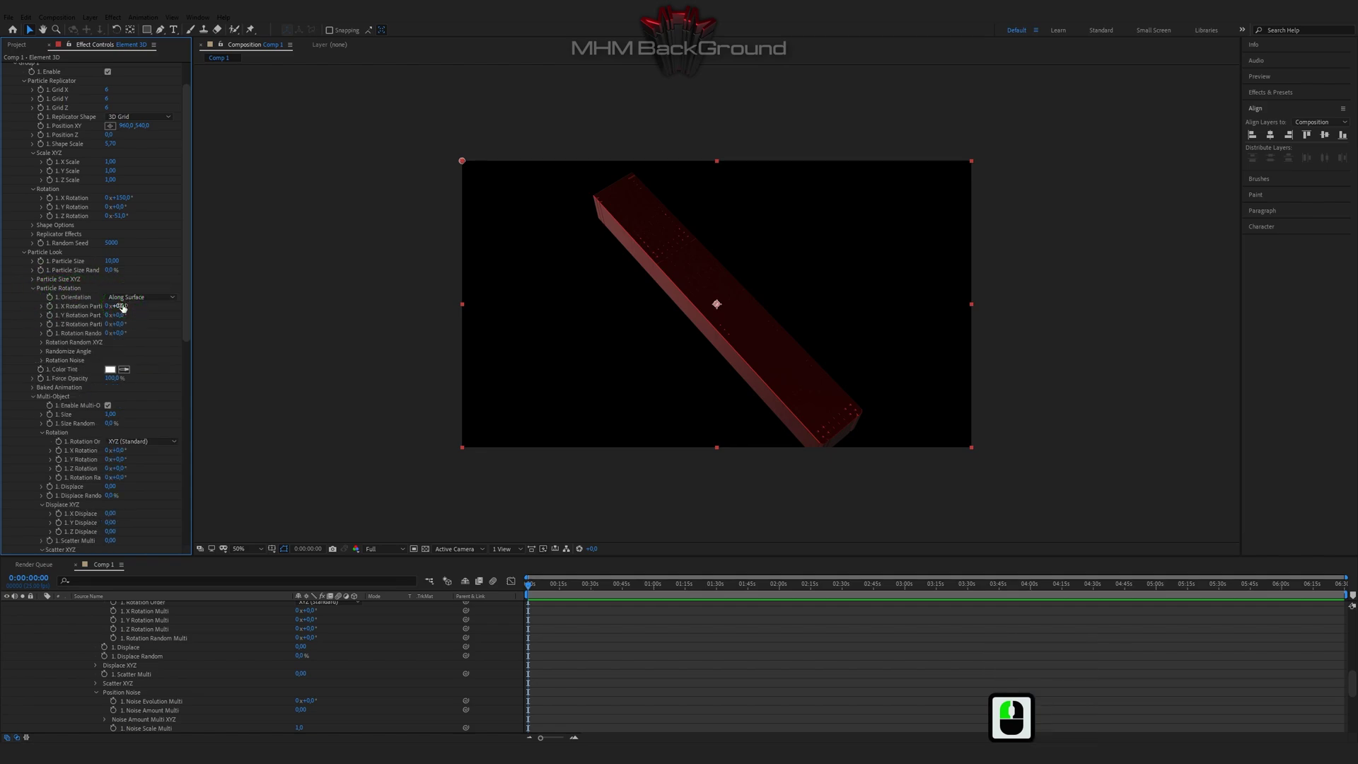
left_click(123, 313)
type("19")
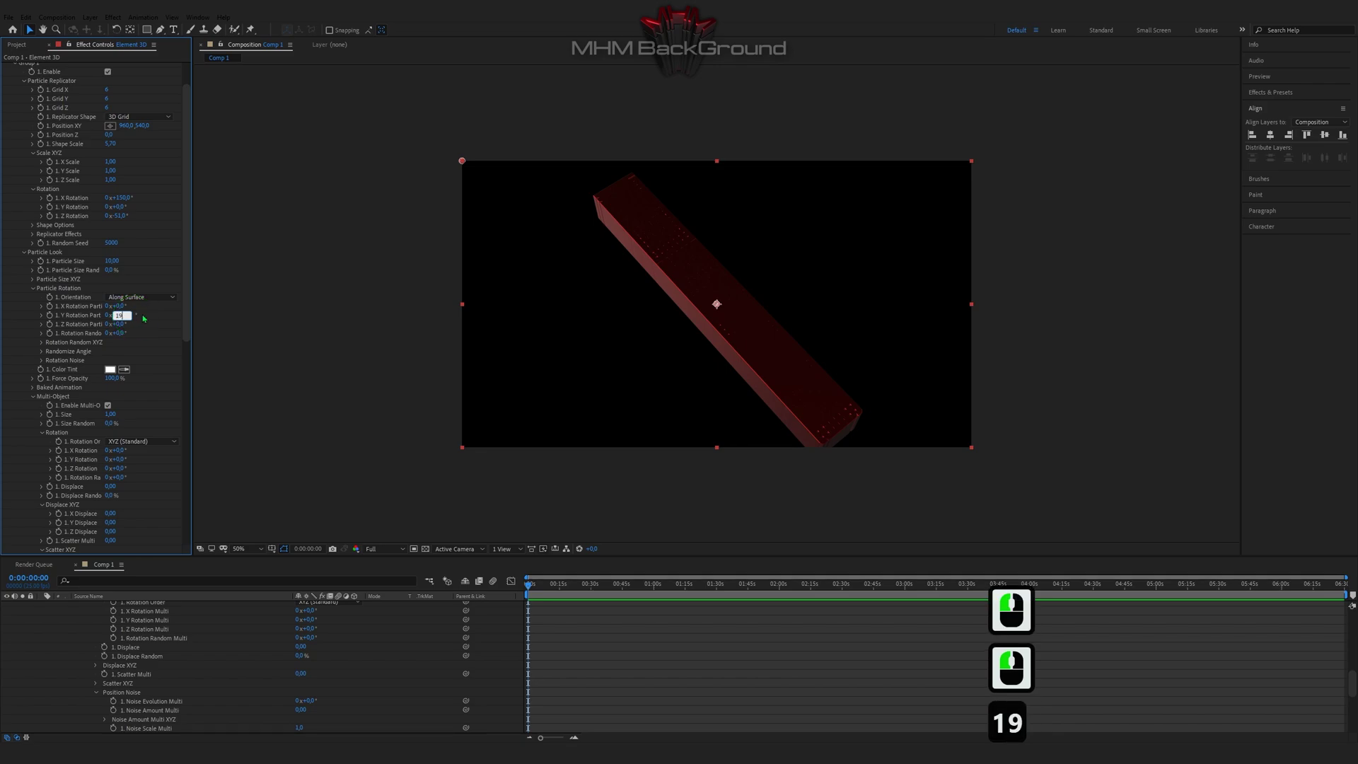
type("2")
key("Tab")
key("Tab")
type("1")
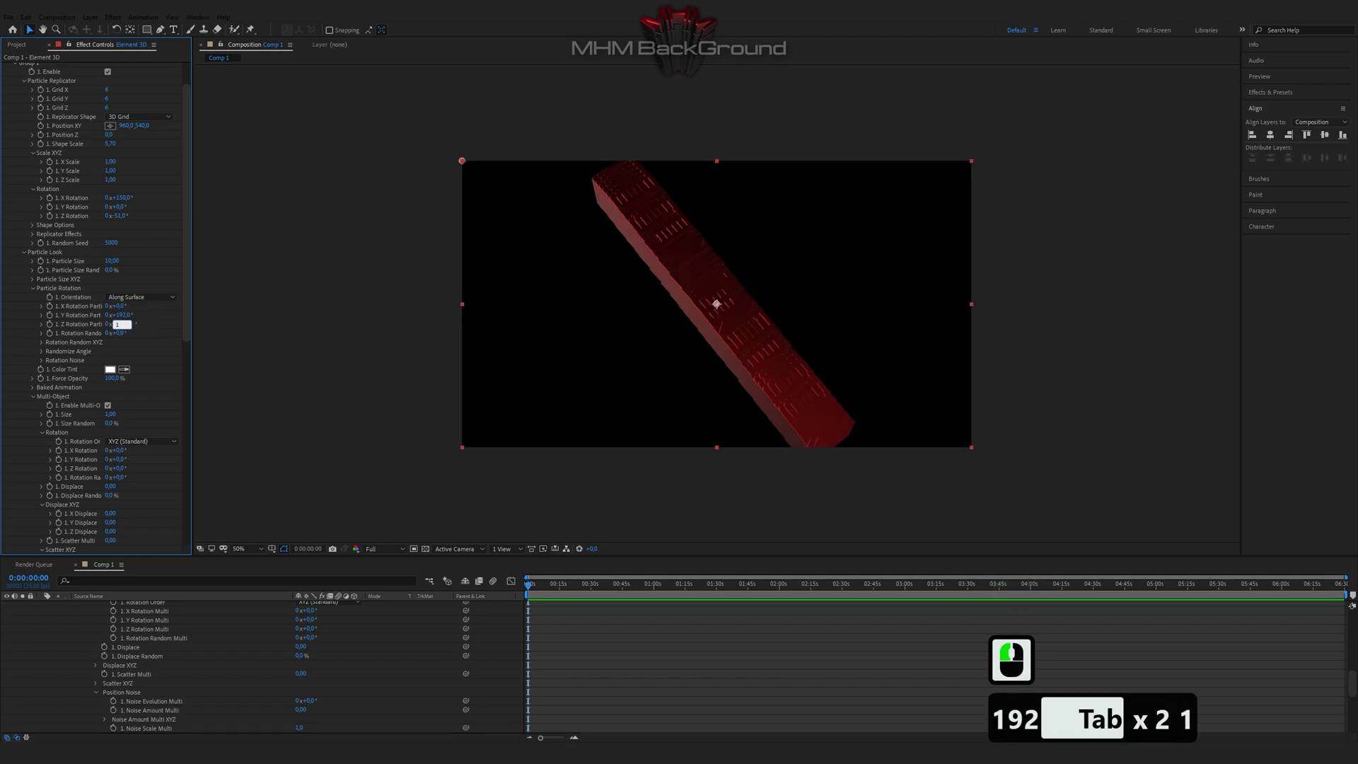
type("37")
left_click(162, 331)
Set the Multi-Object Size Random to 100% and Displace Random to 56%.
scroll(151, 424, "down", 4)
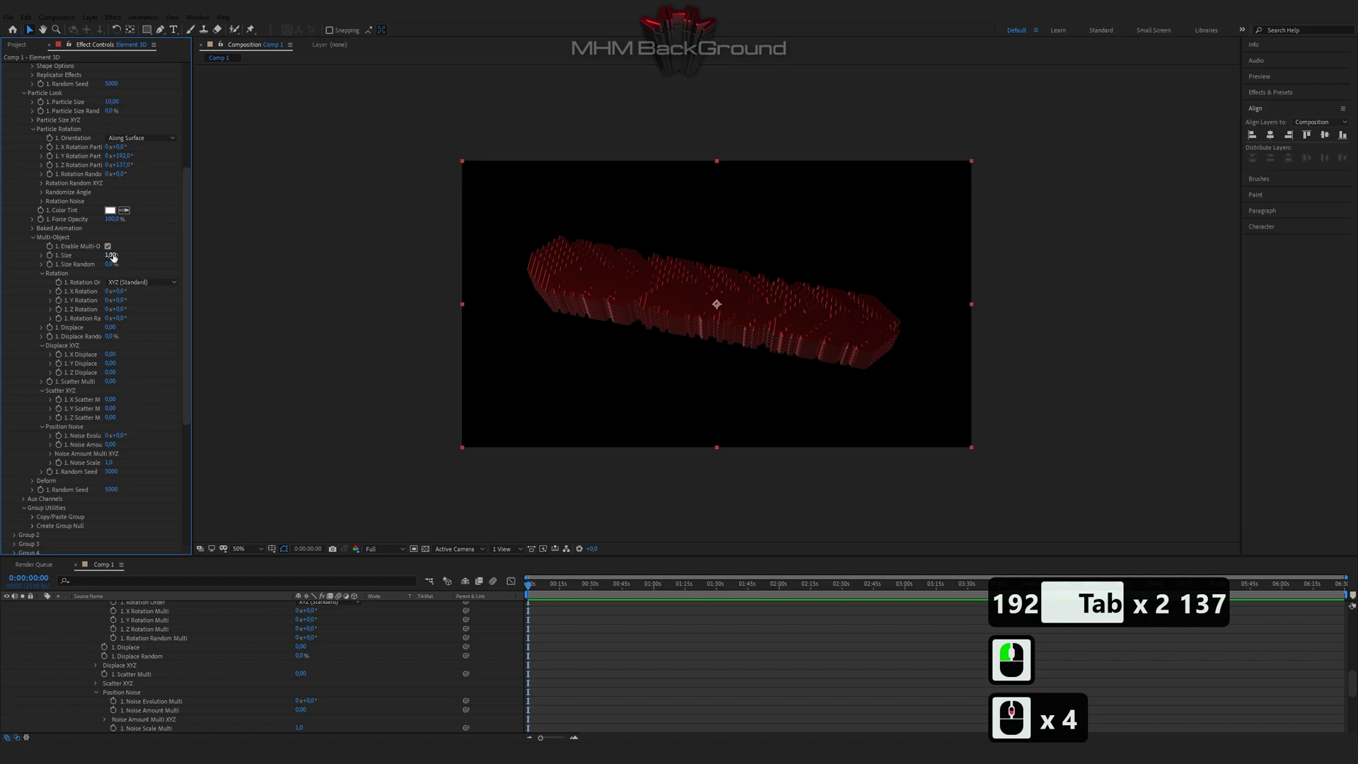
left_click_drag(109, 264, 376, 273)
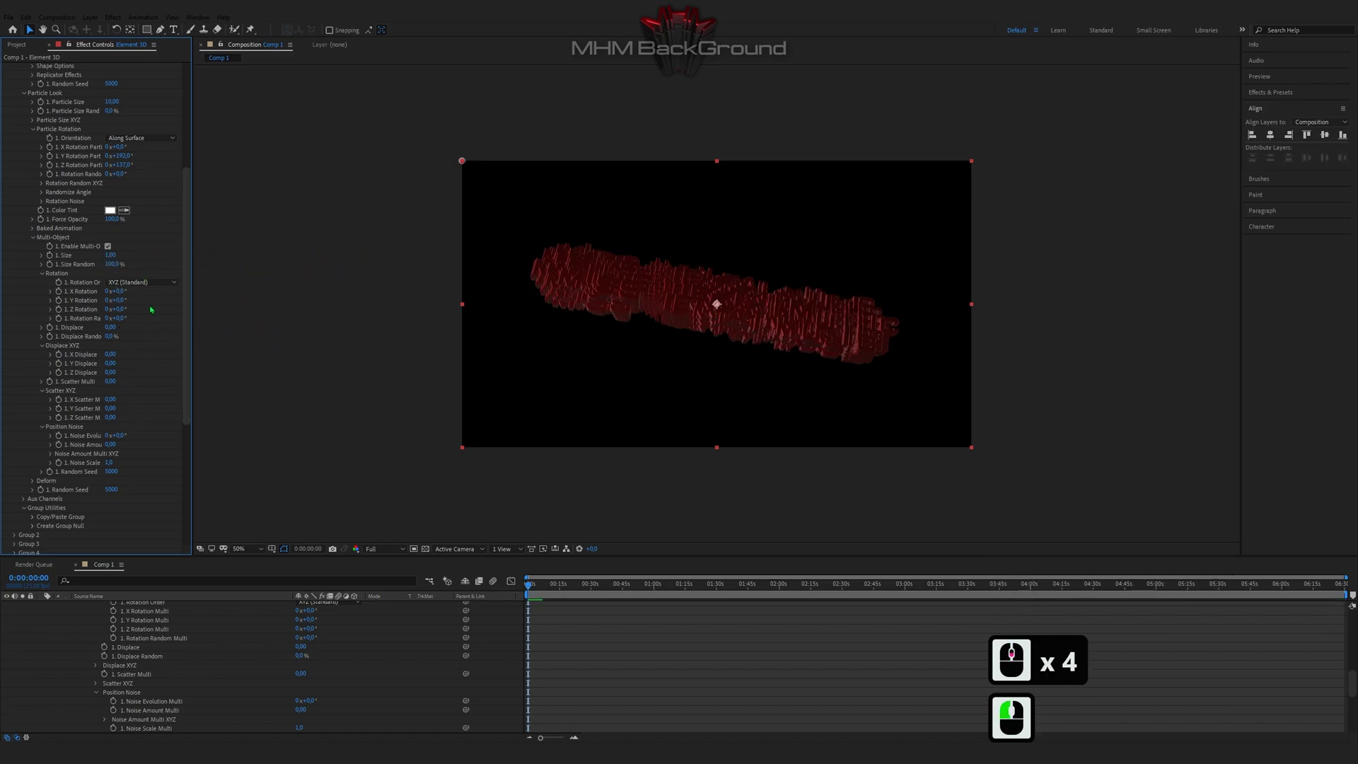
left_click(119, 291)
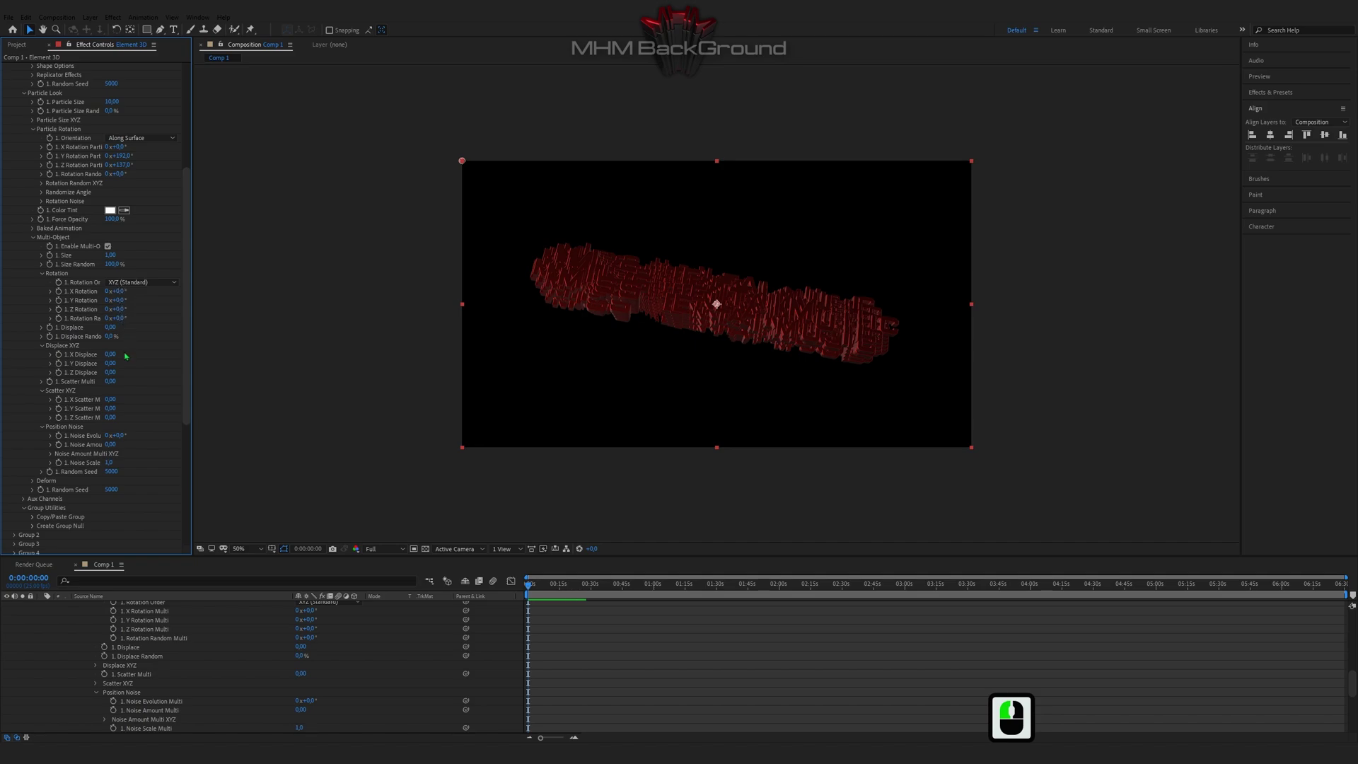
double_click(110, 337)
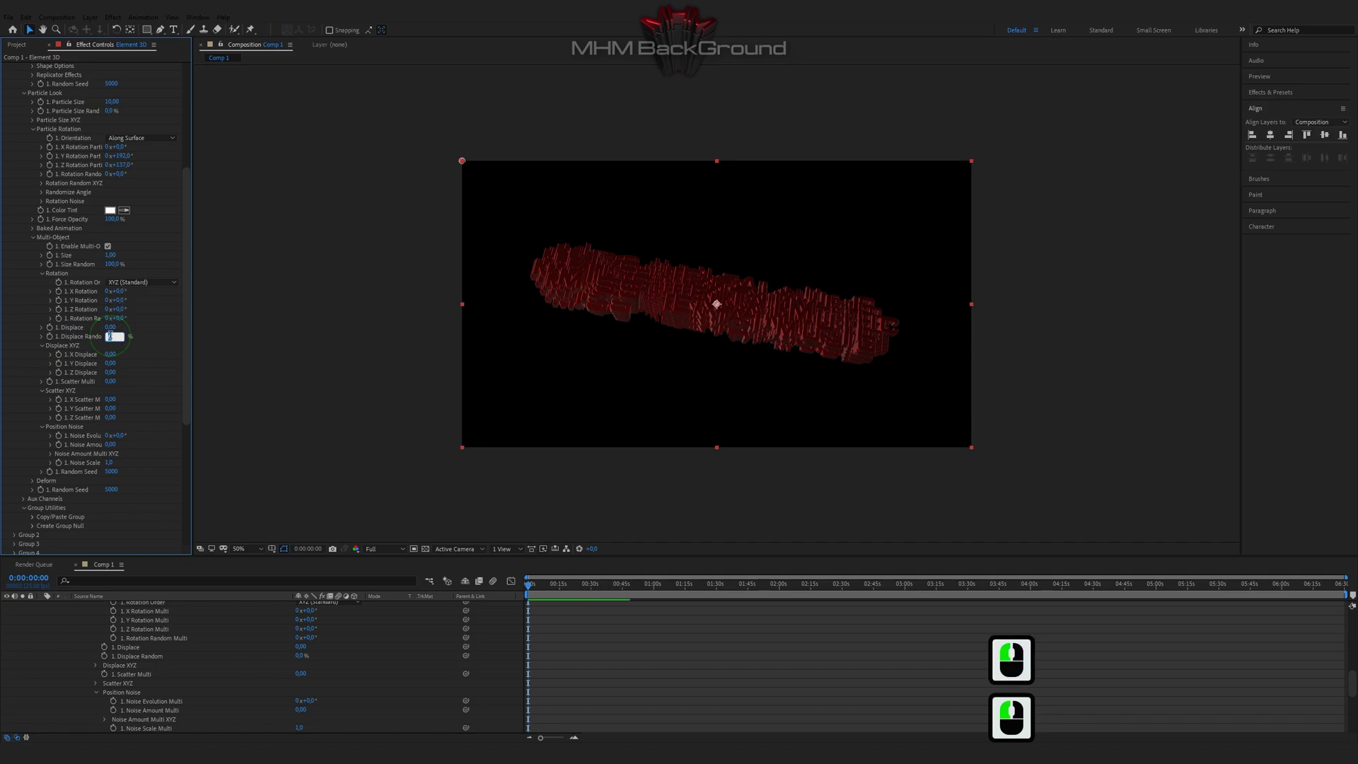
type("56")
left_click(154, 351)
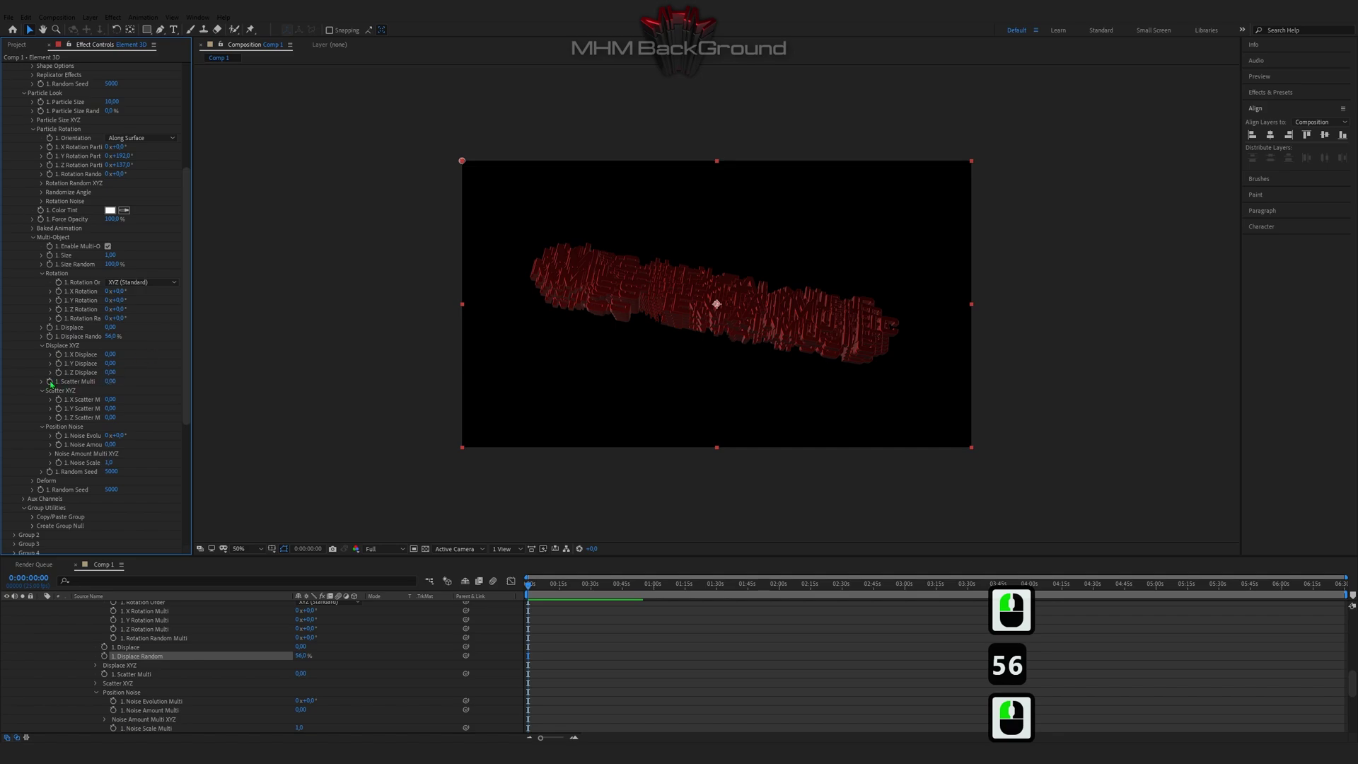
Set the Multi-Object scatter to 10.41 on X and 11 on Y.
double_click(111, 401)
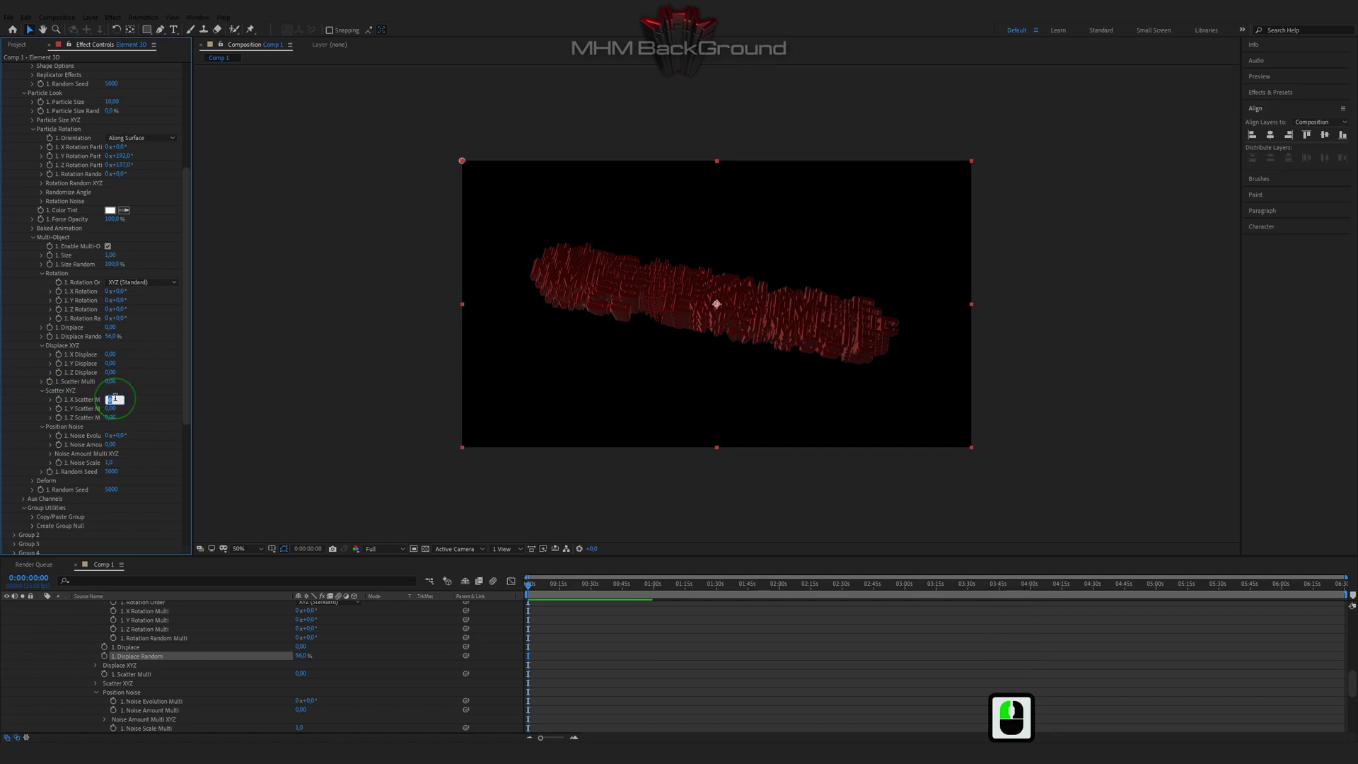
type("10.")
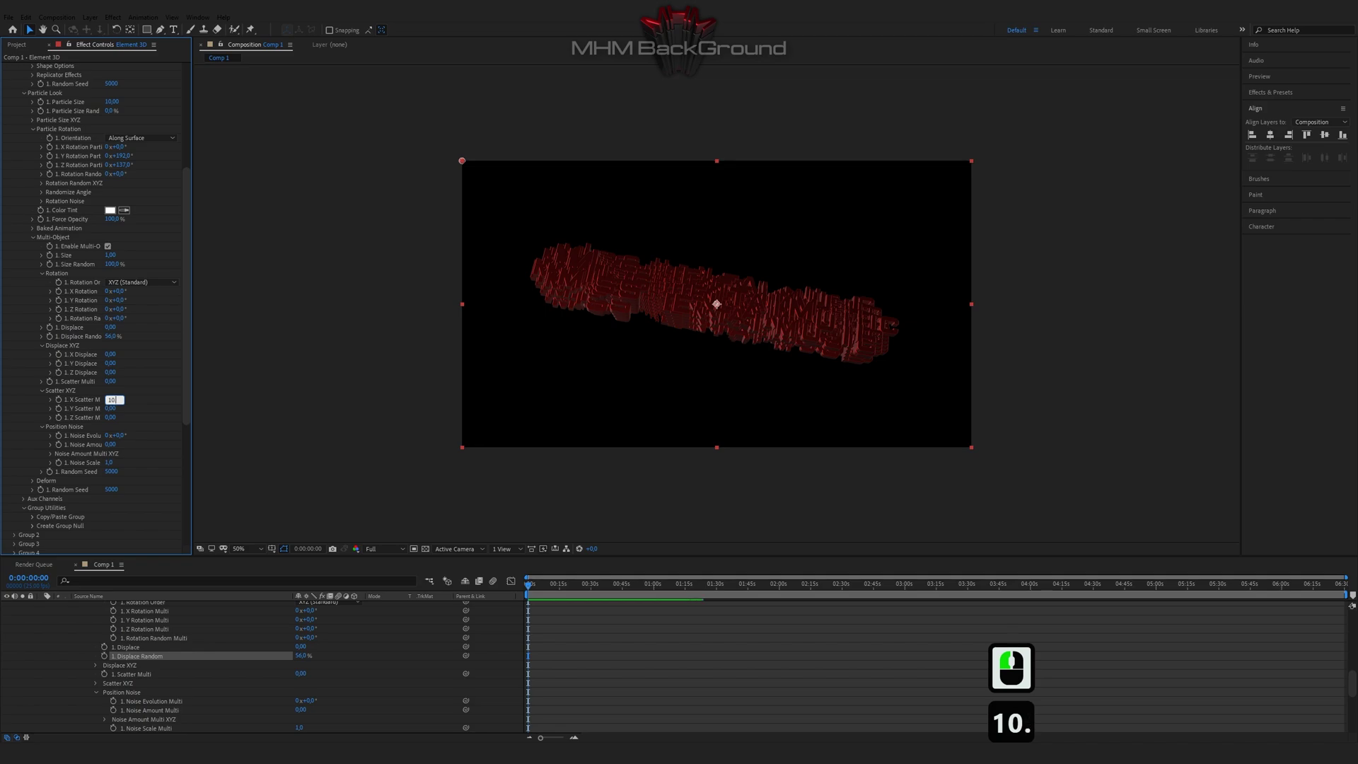
type("41")
key("Tab")
type("11")
key("Return")
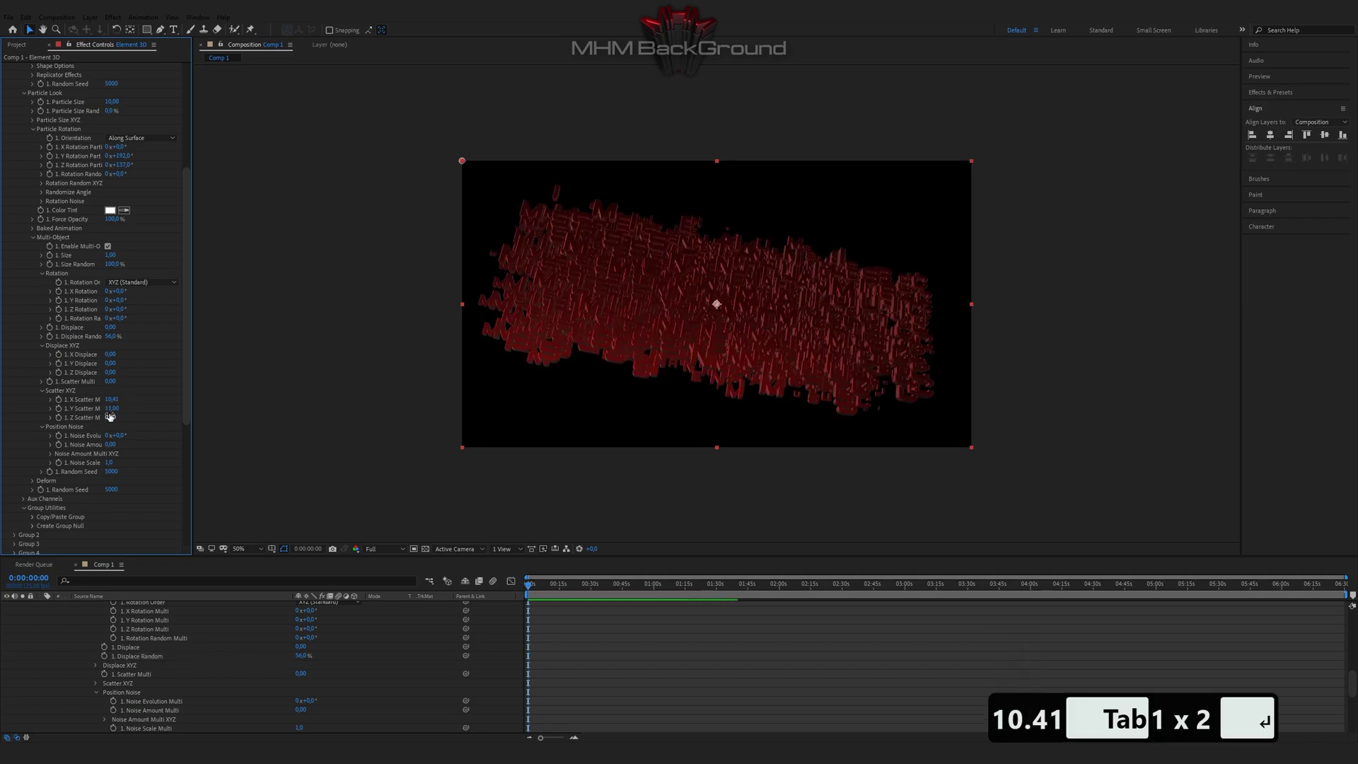
Enable the Taper deform for Group 1 with an Amount of 1.2 and a Curve of 1.5.
left_click(31, 482)
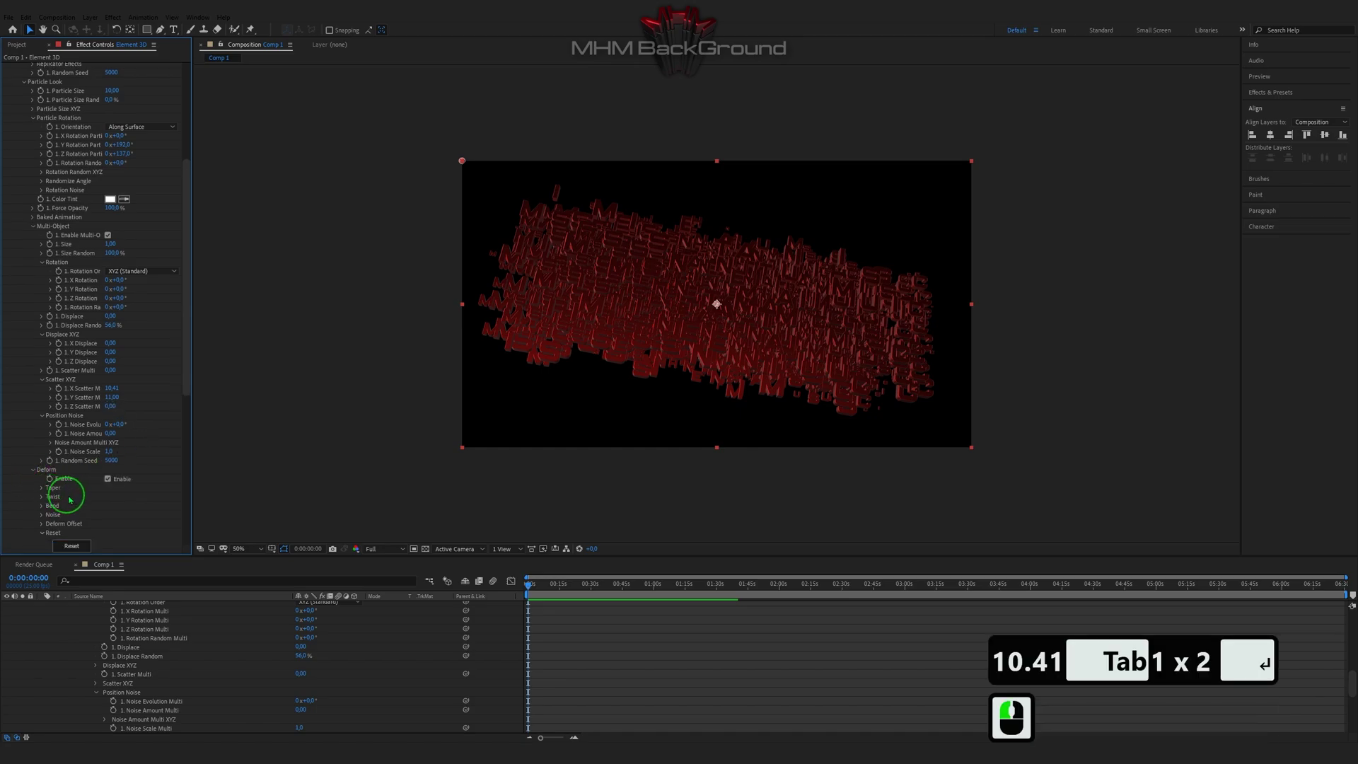
left_click(45, 487)
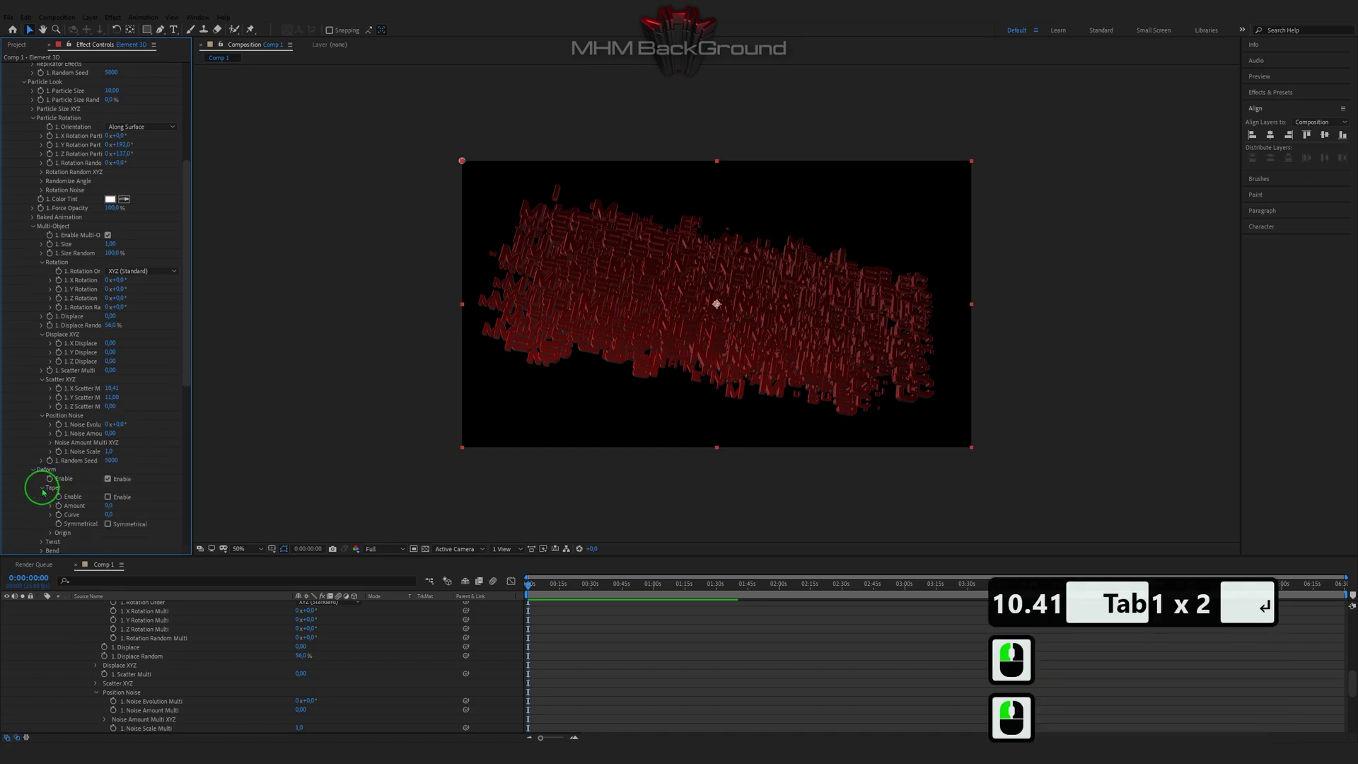
left_click(107, 497)
left_click(110, 504)
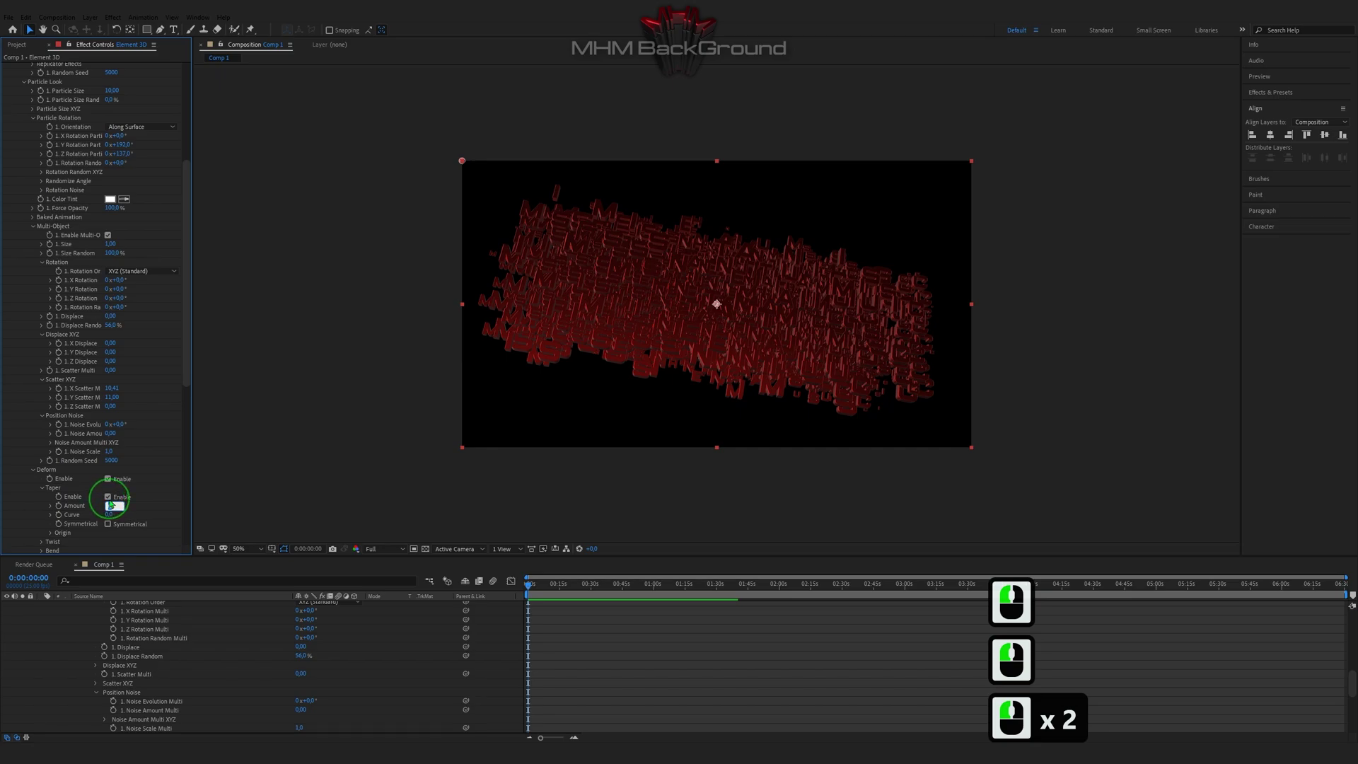
type("1.2")
key("Tab")
type("1.5")
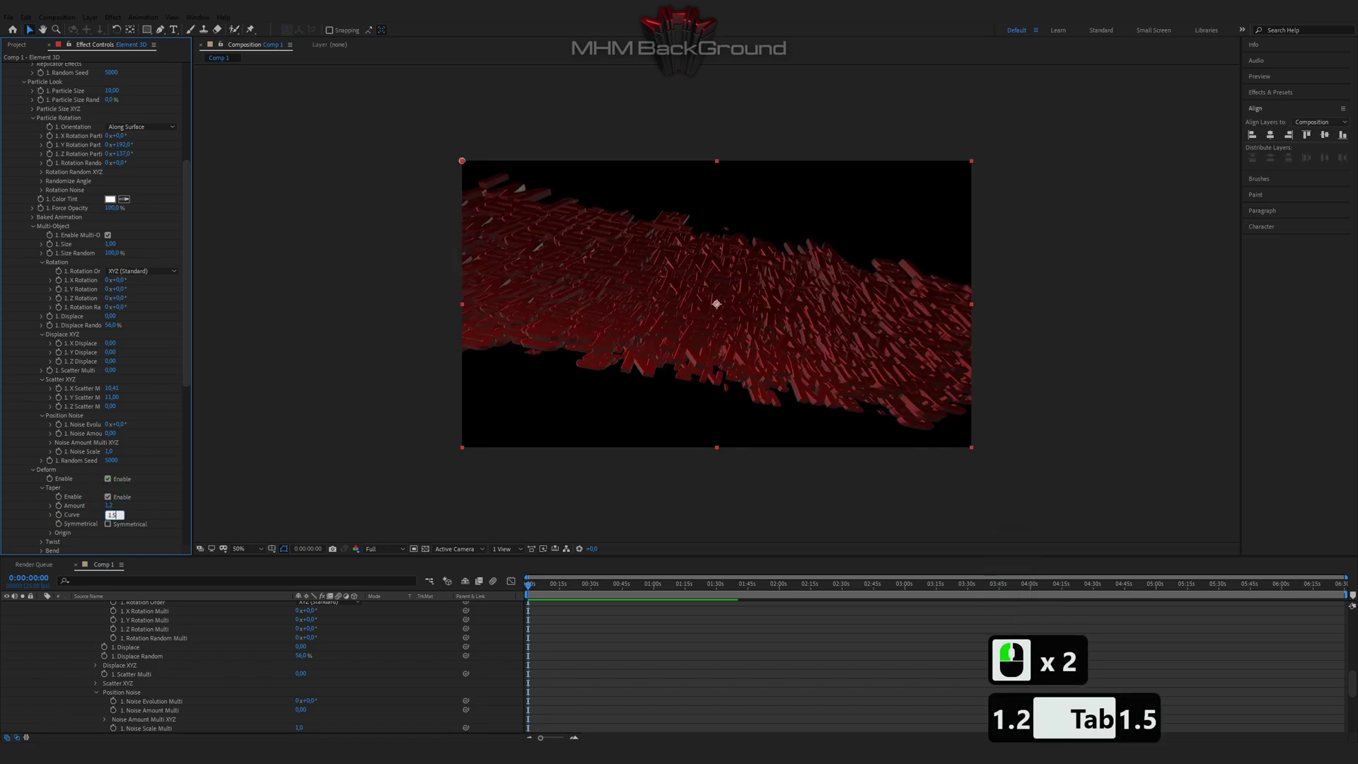
key("Return")
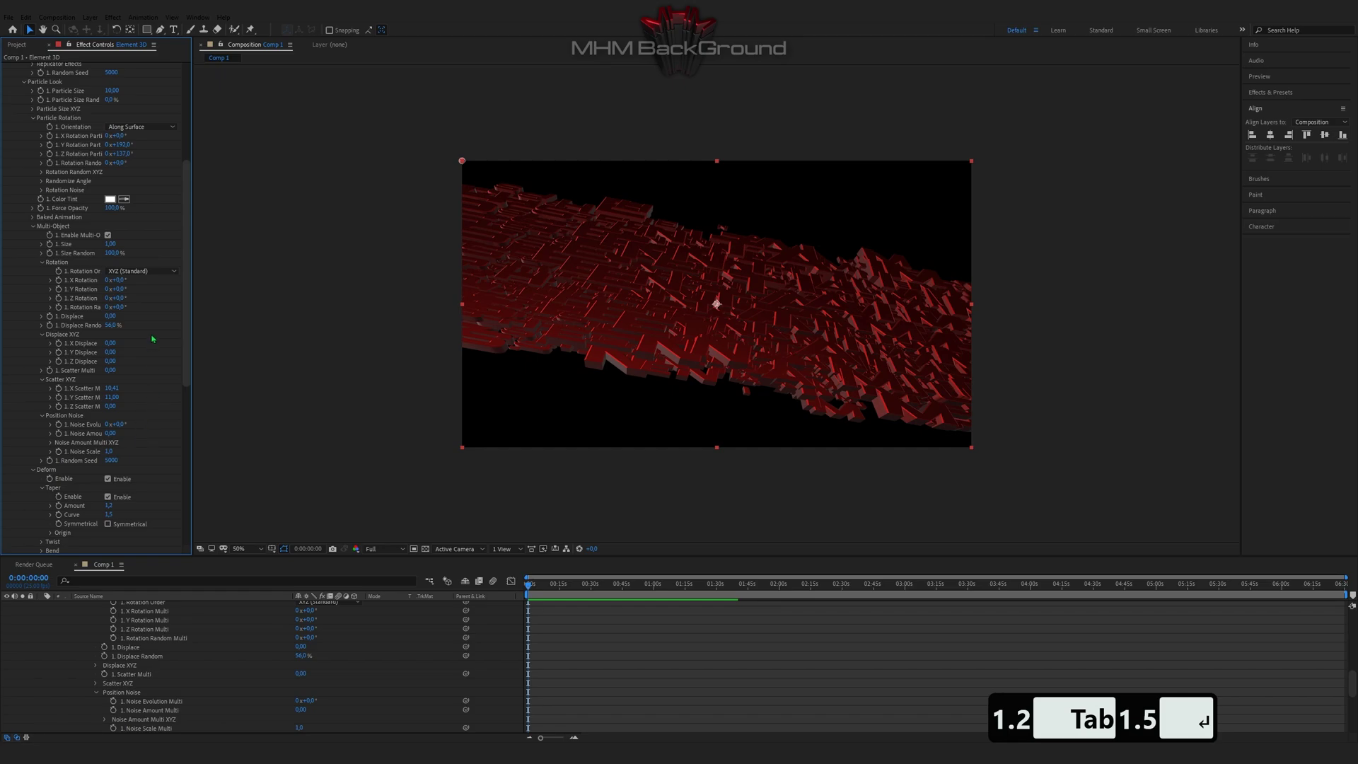
Set the Multi-Object position noise scale to 84.6, and try a different noise amount before undoing it.
left_click(110, 452)
type("8")
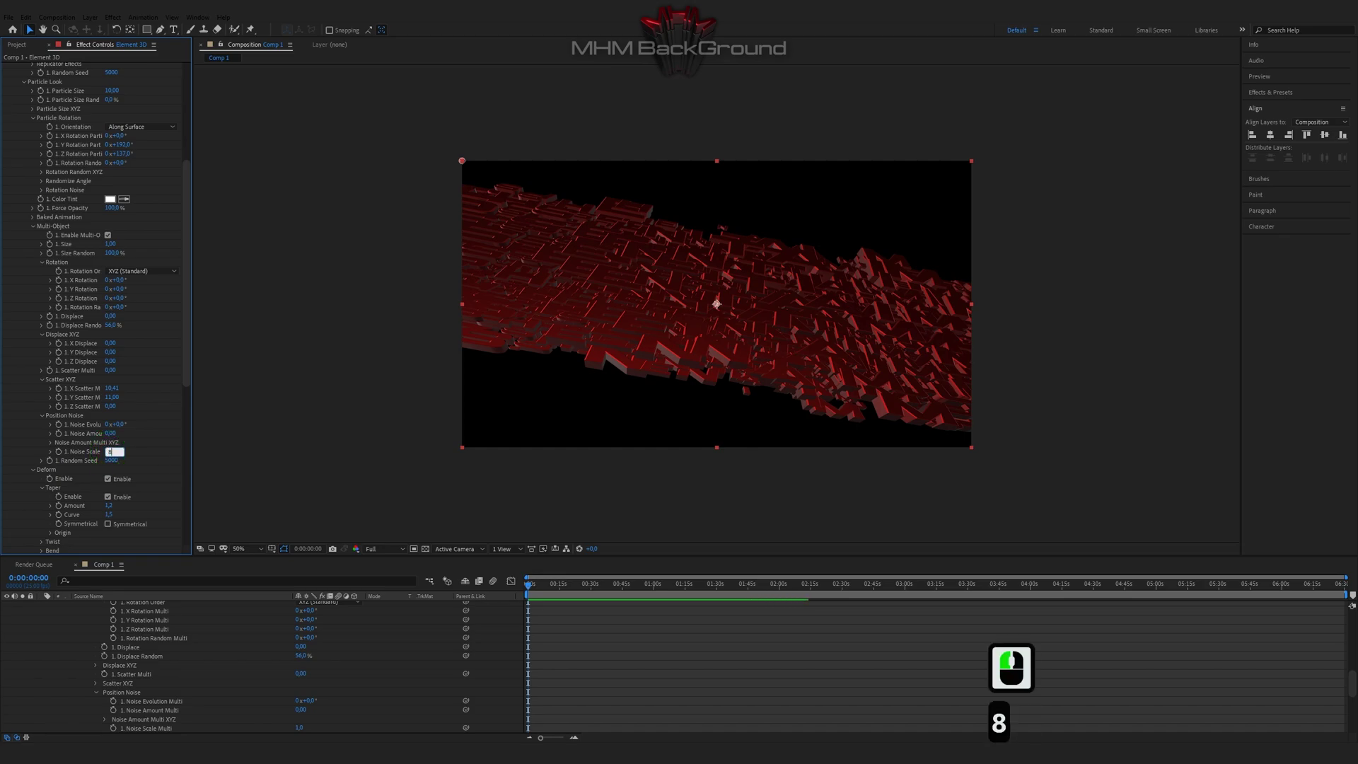
type("4.6")
key("Return")
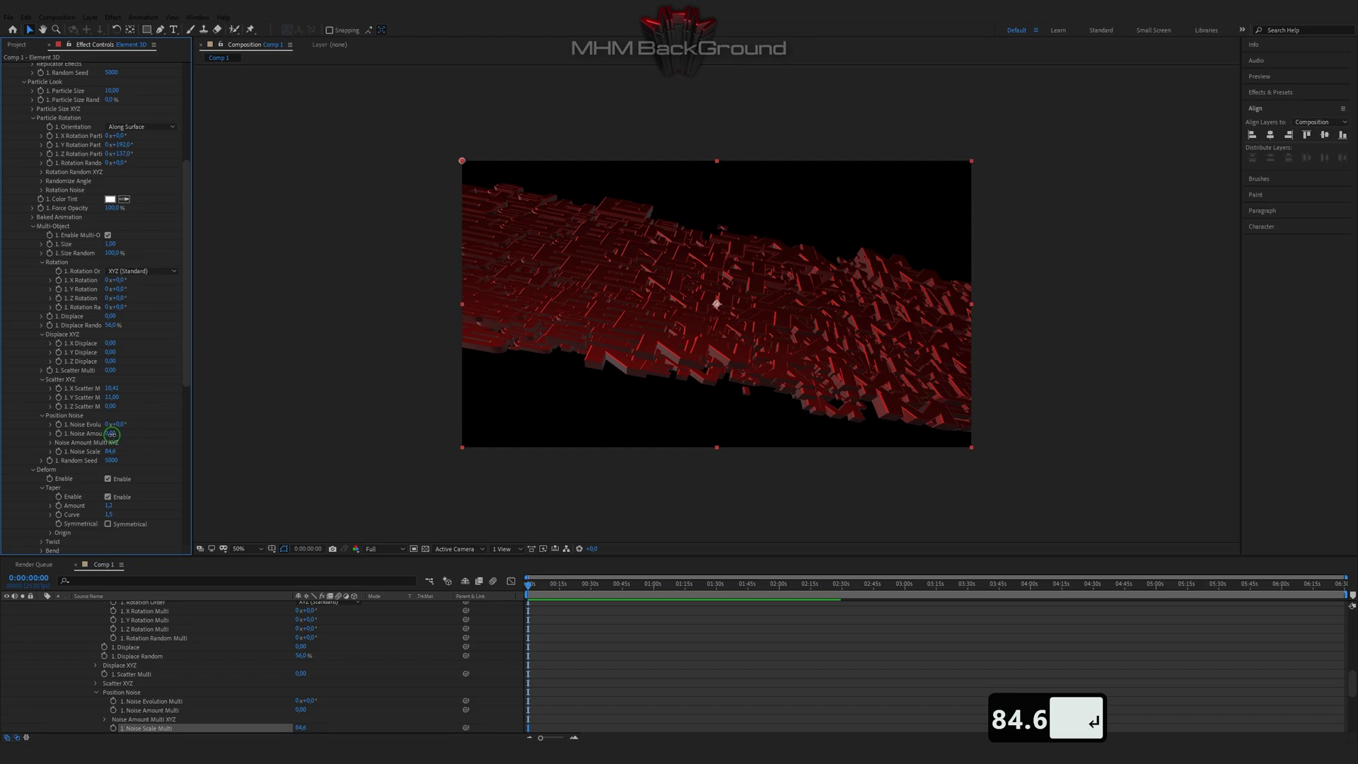
mouse_move(112, 435)
left_mouse_down()
mouse_move(127, 433)
mouse_move(111, 453)
mouse_move(29, 459)
left_mouse_up()
key("ctrl+z")
Keyframe Noise Amount Multi X at -1.9 at the start of the timeline and at 5.4 at 0:00:11:23.
left_click(49, 446)
left_click(68, 451, "alt")
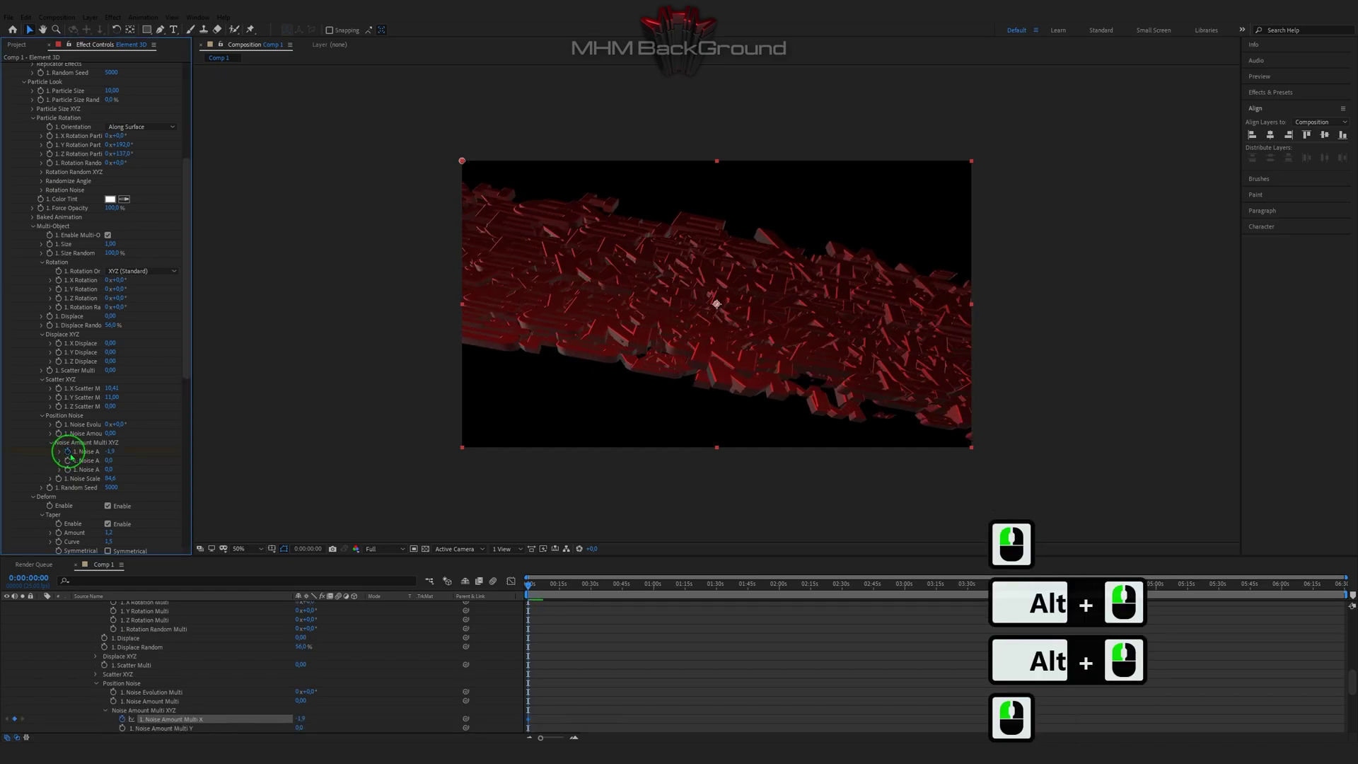
left_click(554, 591)
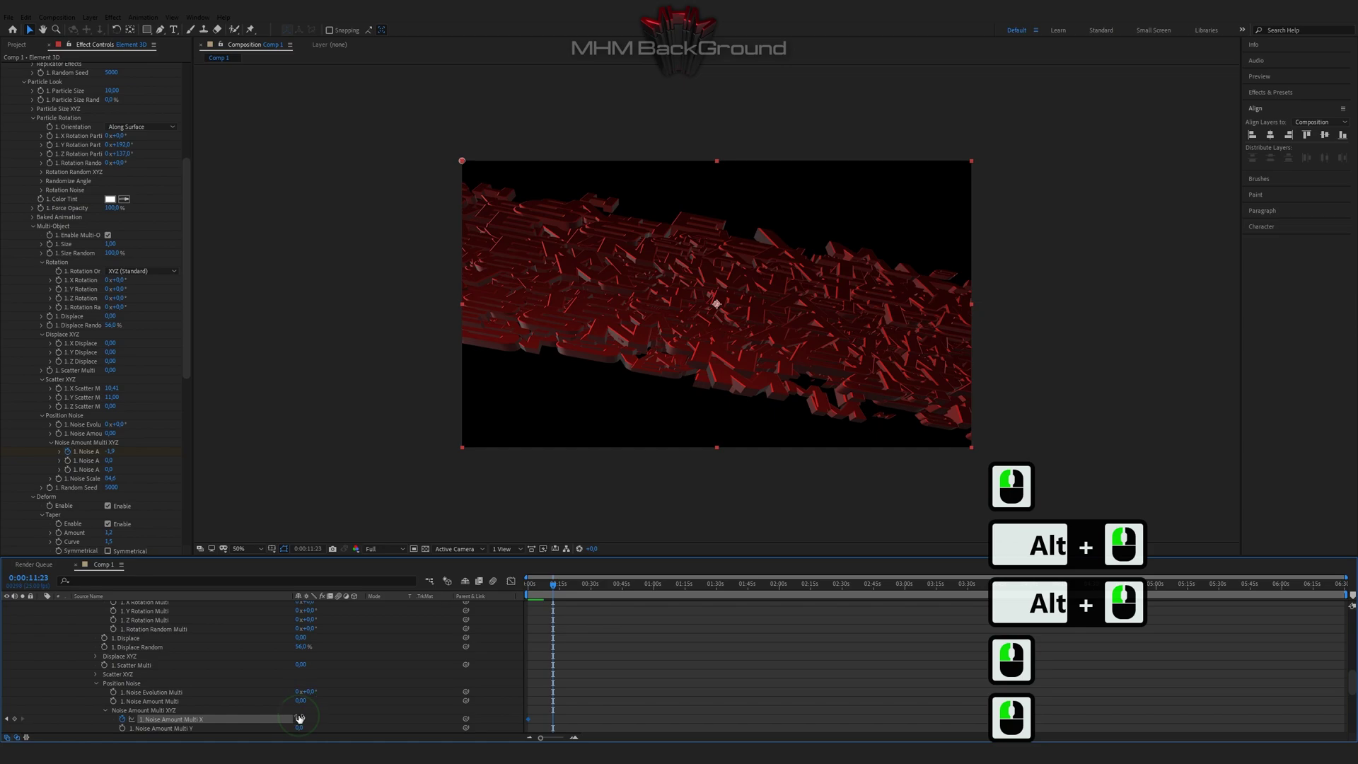
left_click_drag(299, 718, 682, 715)
Preview the noise animation from the start and move its second keyframe to about the 20-second mark to slow it down.
left_click(528, 591)
key("space")
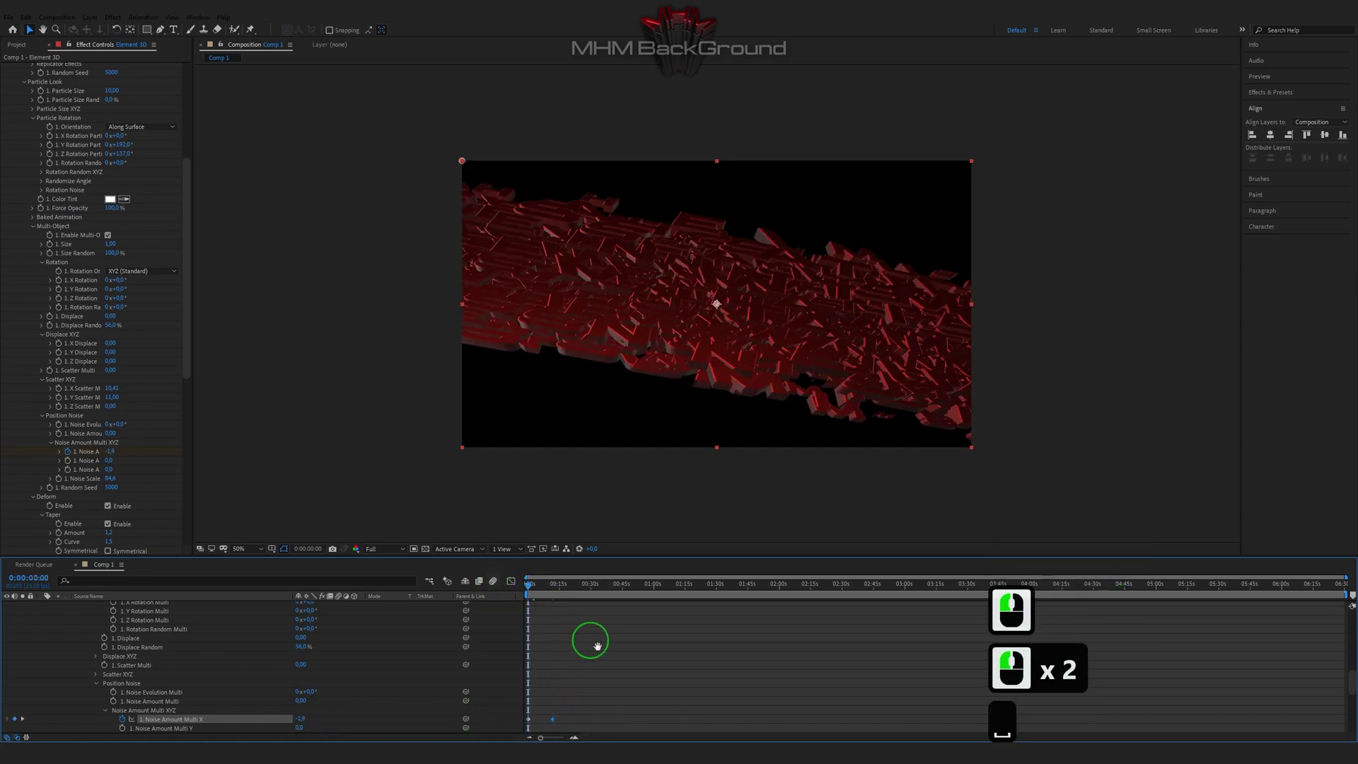
key("space")
left_click(592, 714)
key("space")
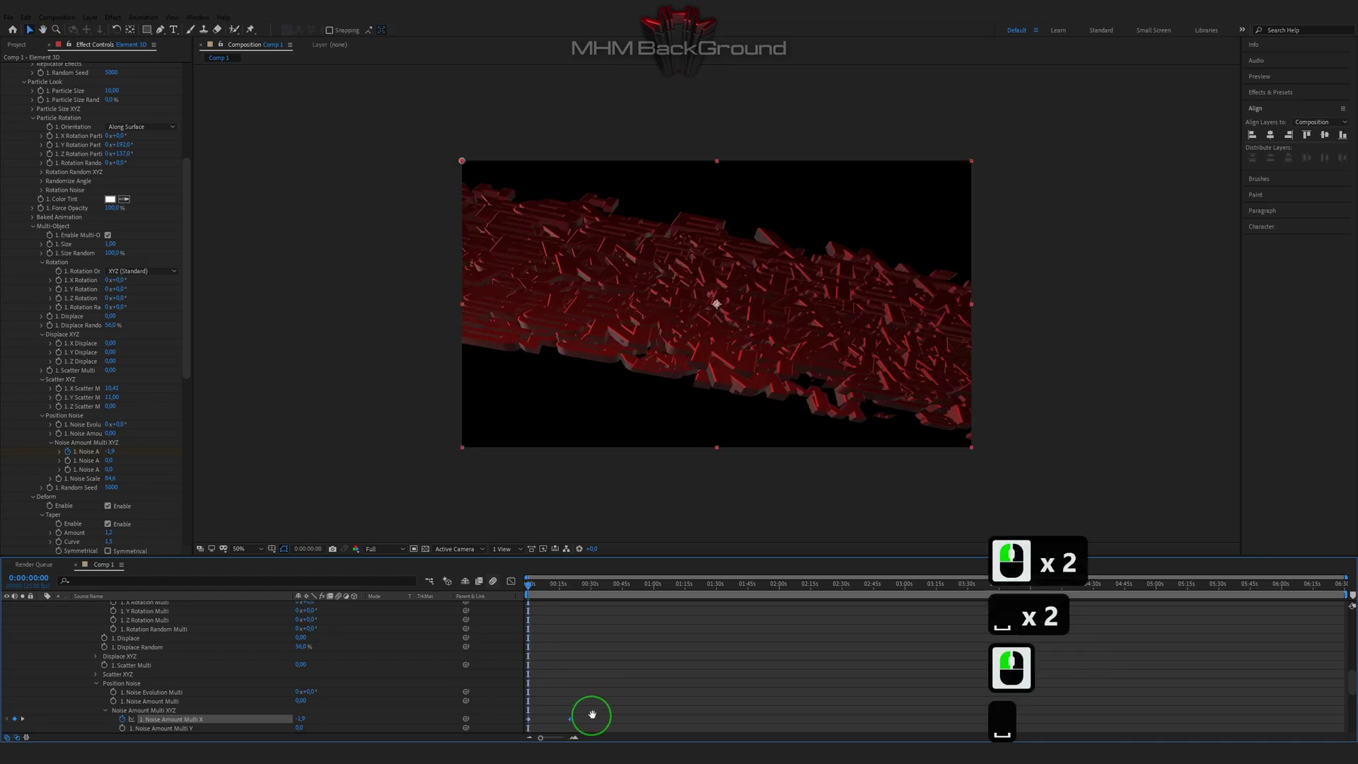
key("space")
Copy both Noise Amount Multi X keyframes and paste them at regular intervals along the timeline, up to 0:03:26:01.
left_click_drag(606, 704, 532, 725)
key("ctrl+c")
left_click_drag(600, 585, 698, 586)
key("ctrl+v")
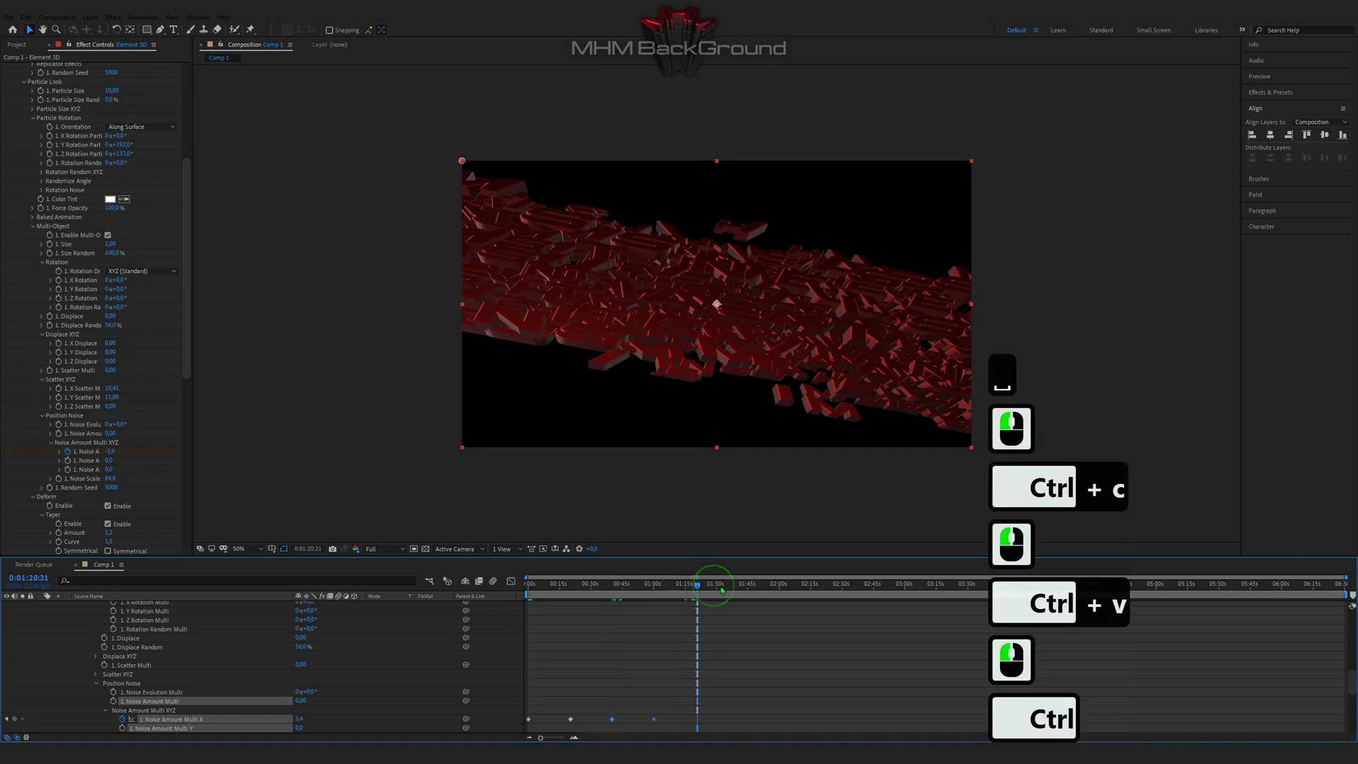
key("ctrl+v")
left_click(781, 586)
key("ctrl+v")
left_click_drag(781, 585, 959, 586)
left_click(870, 586, "ctrl")
key("ctrl+v")
key("ctrl+v")
scroll(63, 643, "up", 9)
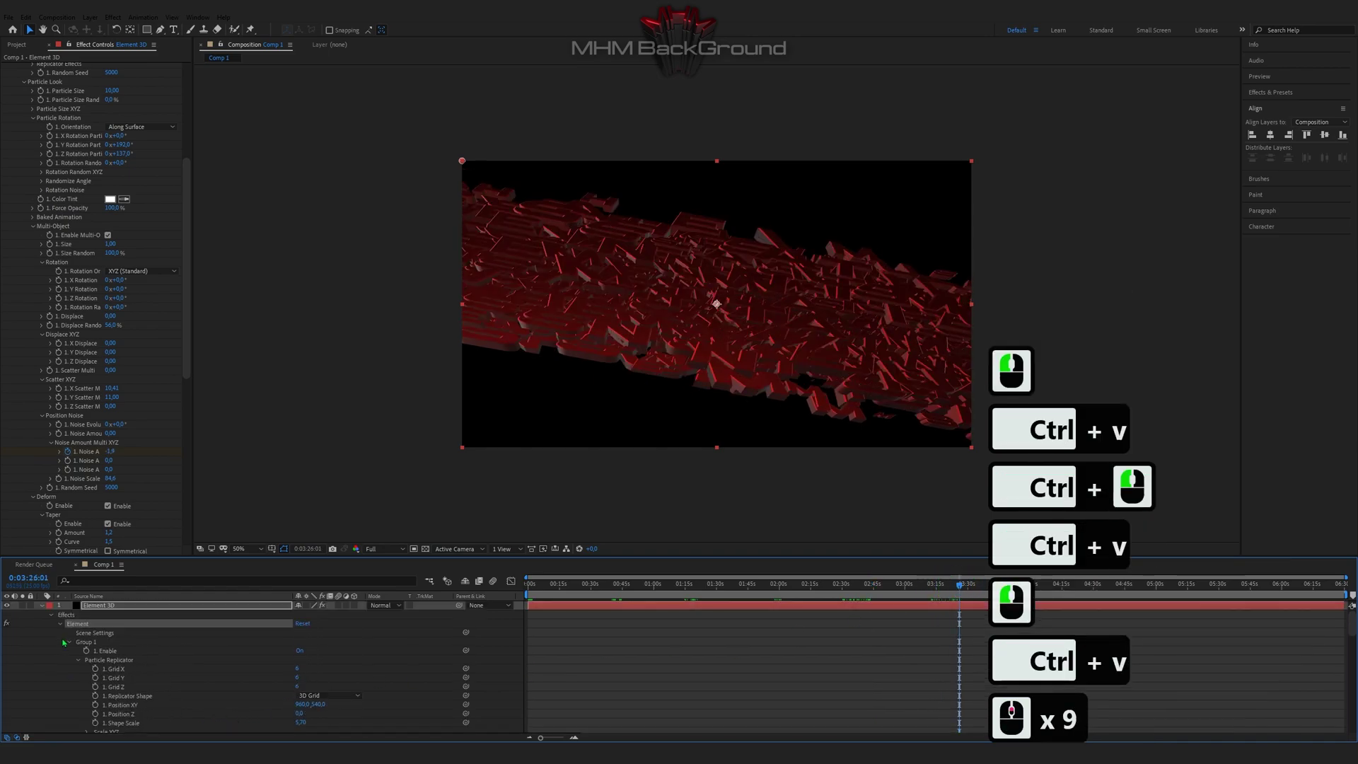
left_click(43, 605)
Preview the noise animation from 0:03:26:01 to check the repeated keyframes.
left_click(431, 376)
key("space")
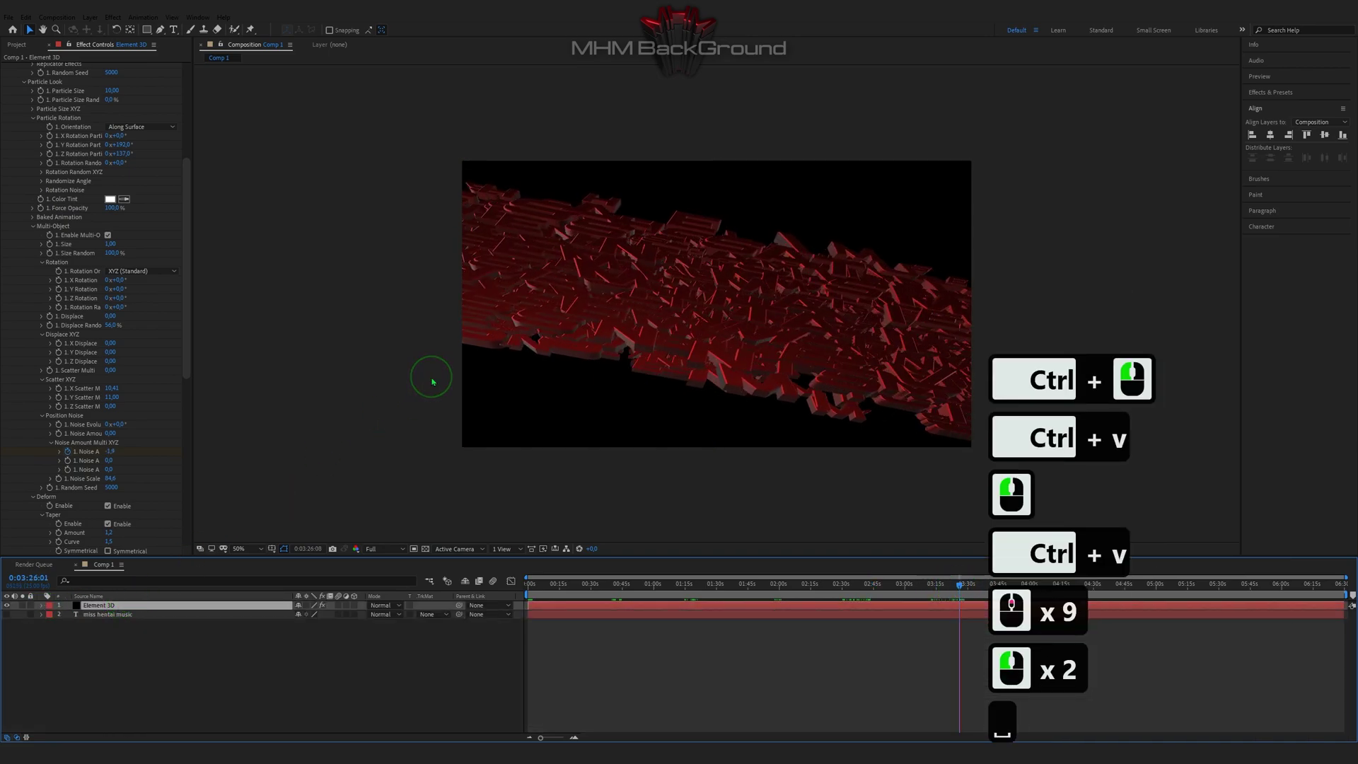
key("space")
scroll(533, 397, "down", 1)
key("space")
key("space")
scroll(533, 397, "up", 1)
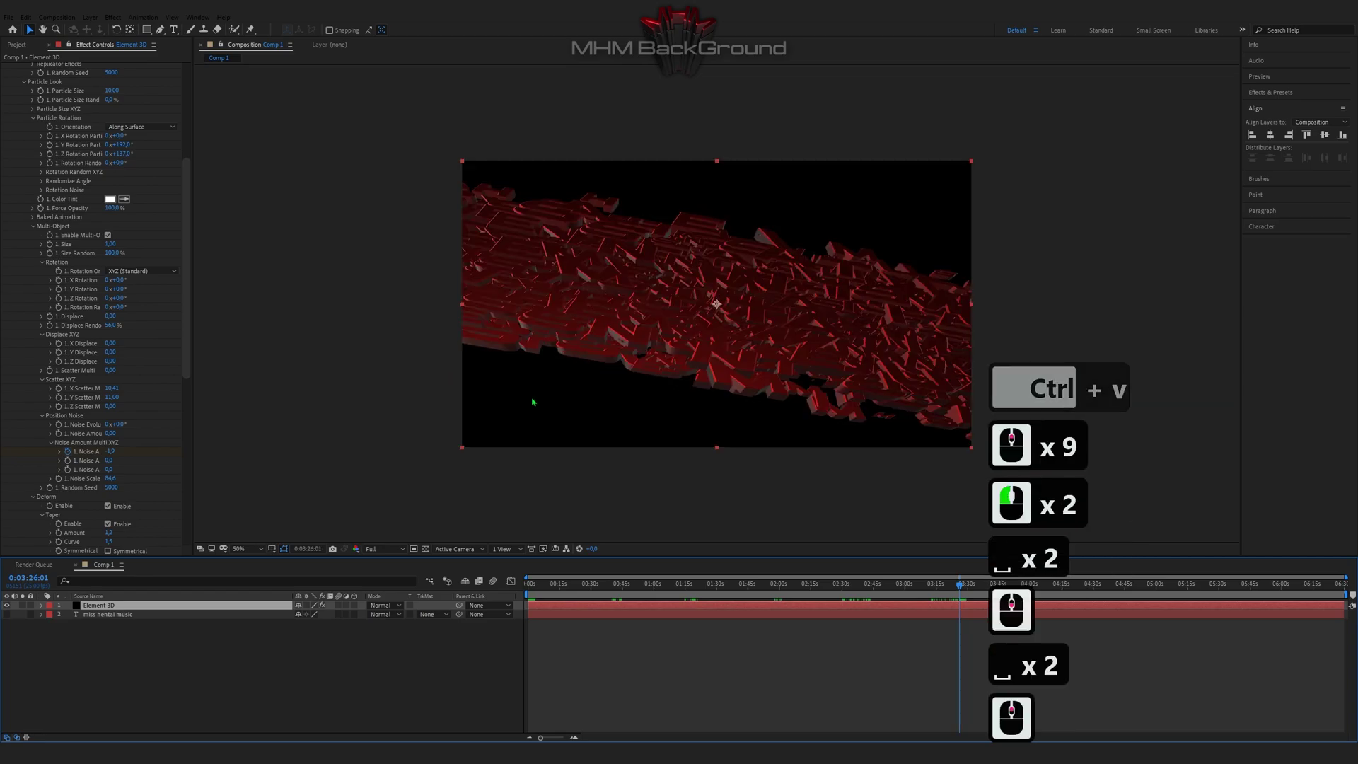
Duplicate the Element 3D layer and set the lower copy's Group 1 Position Z to about -1810.
left_click(122, 606)
key("ctrl+c")
key("ctrl+d")
left_click(126, 584)
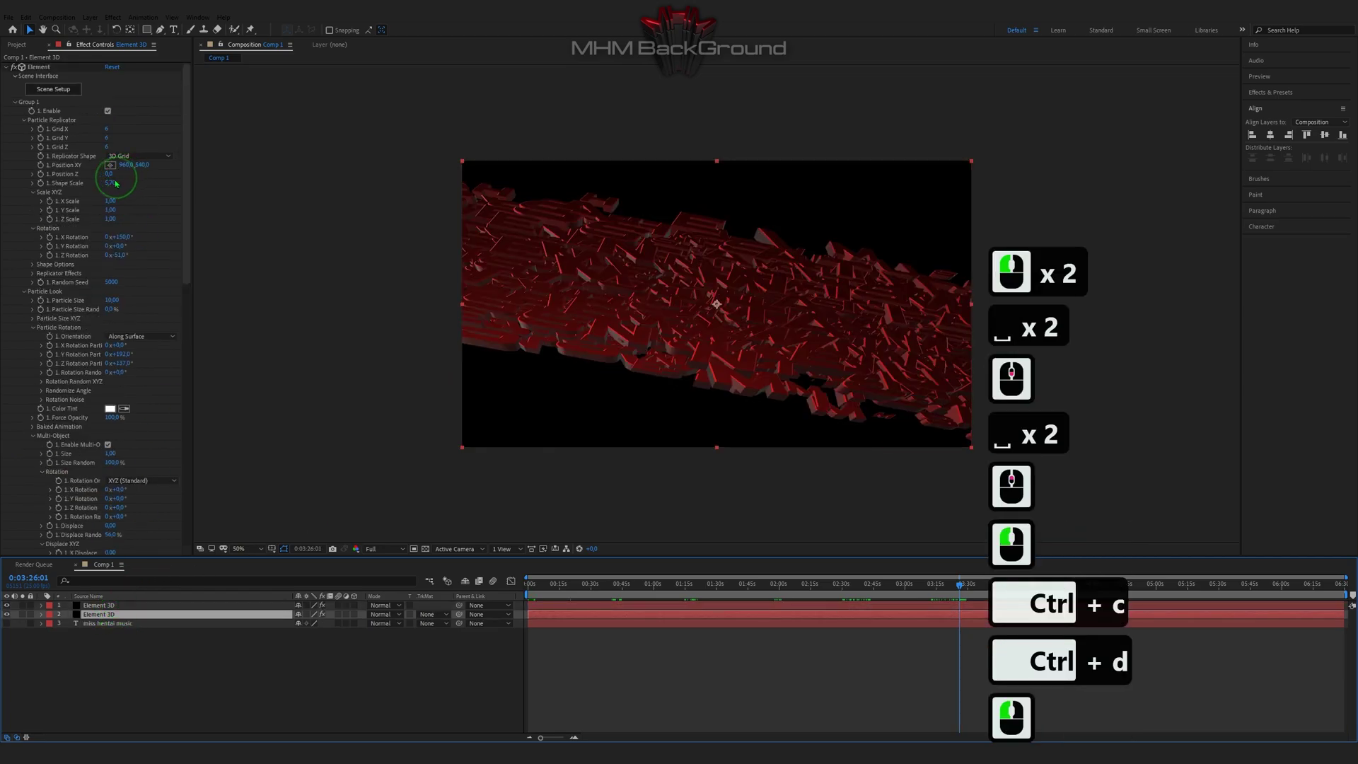
left_click_drag(109, 174, 41, 203)
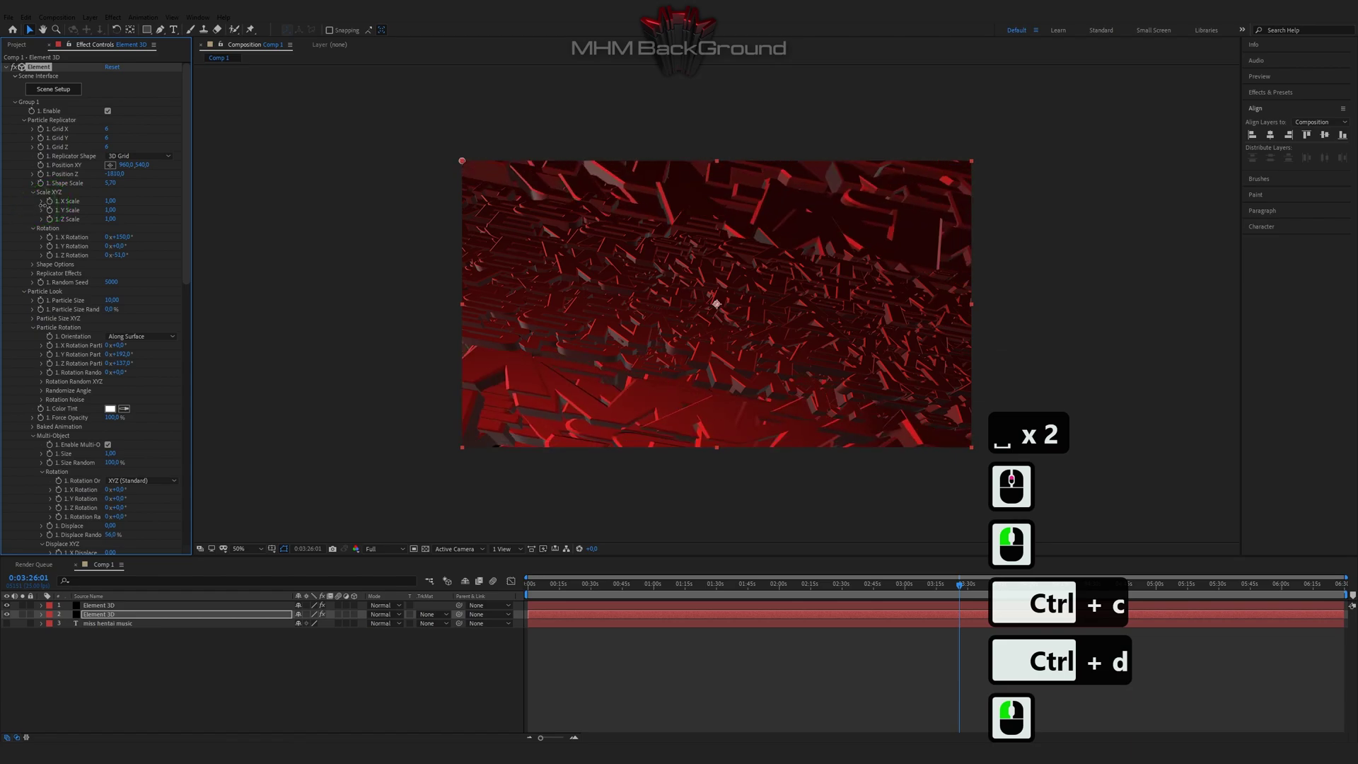
In the lower copy's scene setup, change the Bevel 1 reflectivity color to white and accept the scene.
left_click(63, 90)
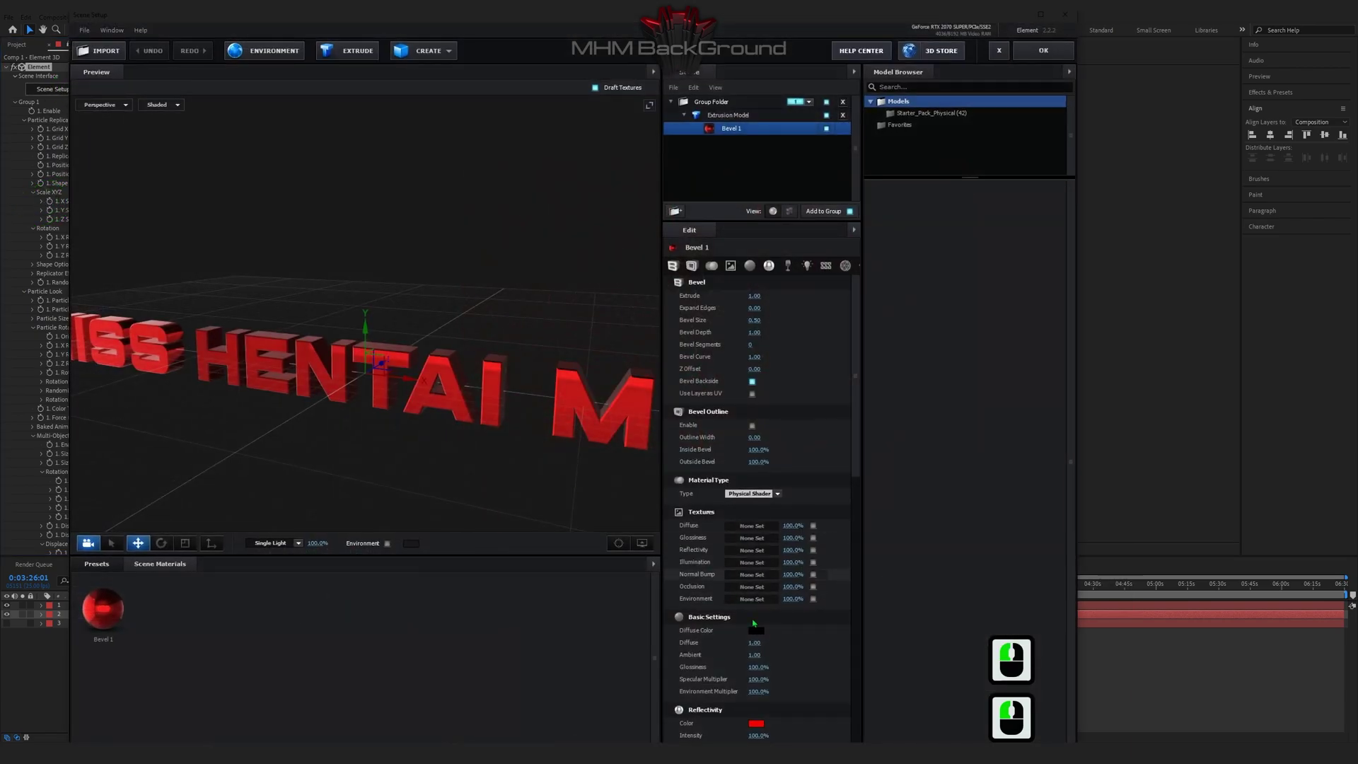
left_click(630, 566)
left_click(844, 729)
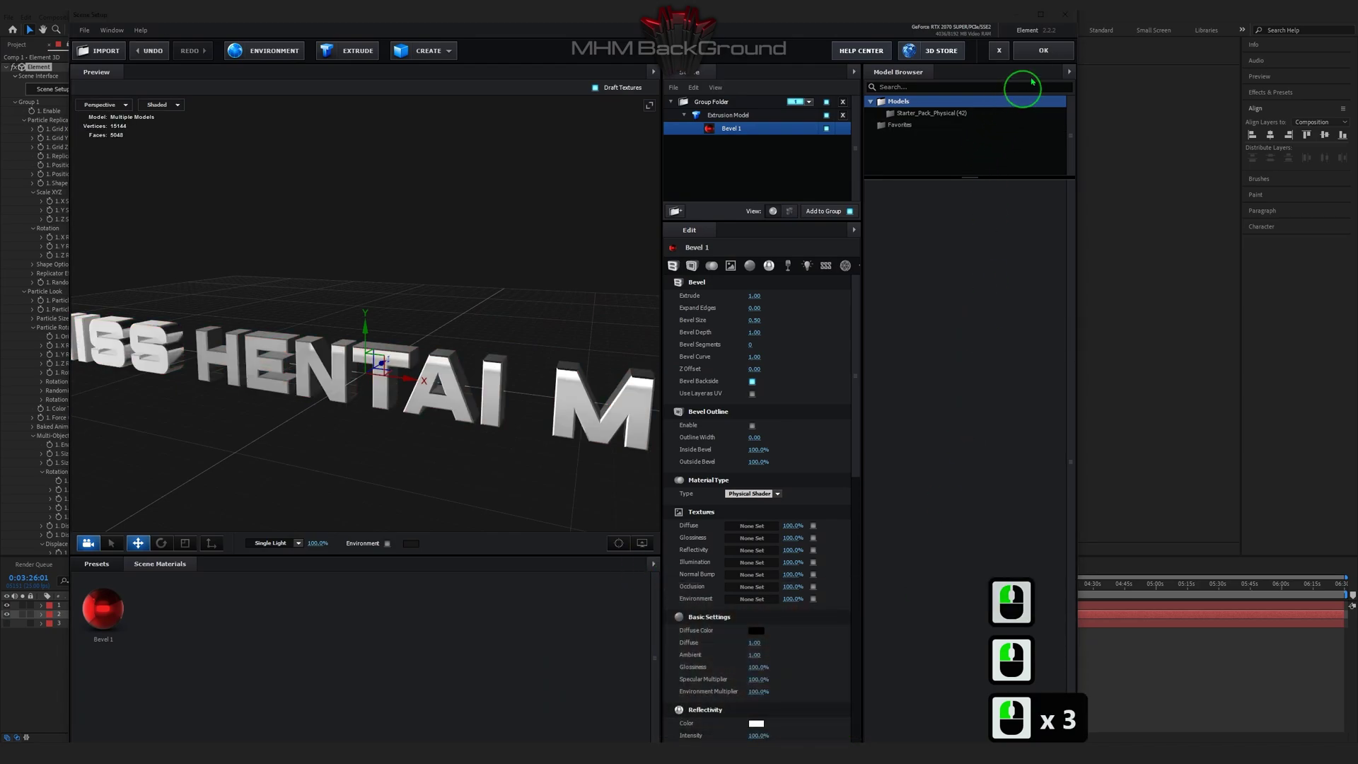
double_click(1043, 50)
Preview the red text band together with the white background copy.
scroll(545, 417, "down", 2)
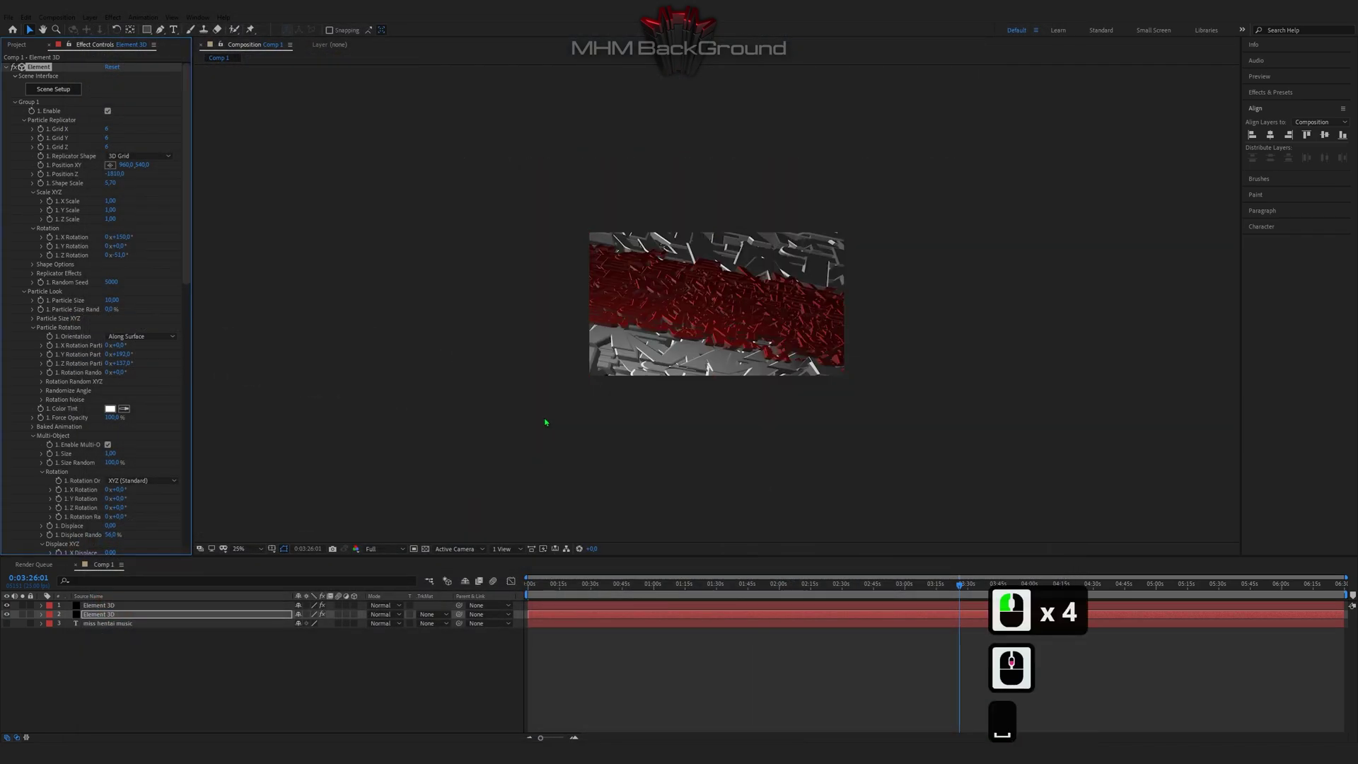
scroll(545, 423, "up", 2)
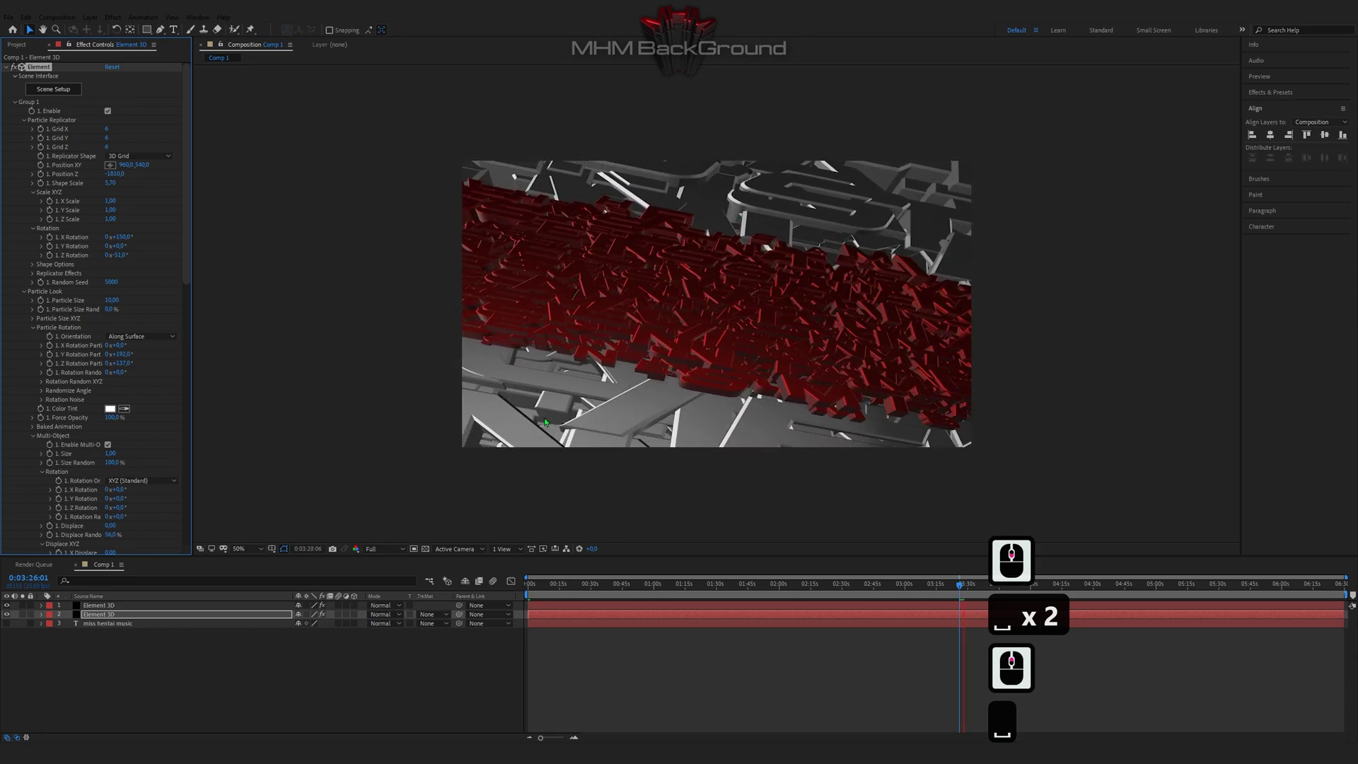
key("space")
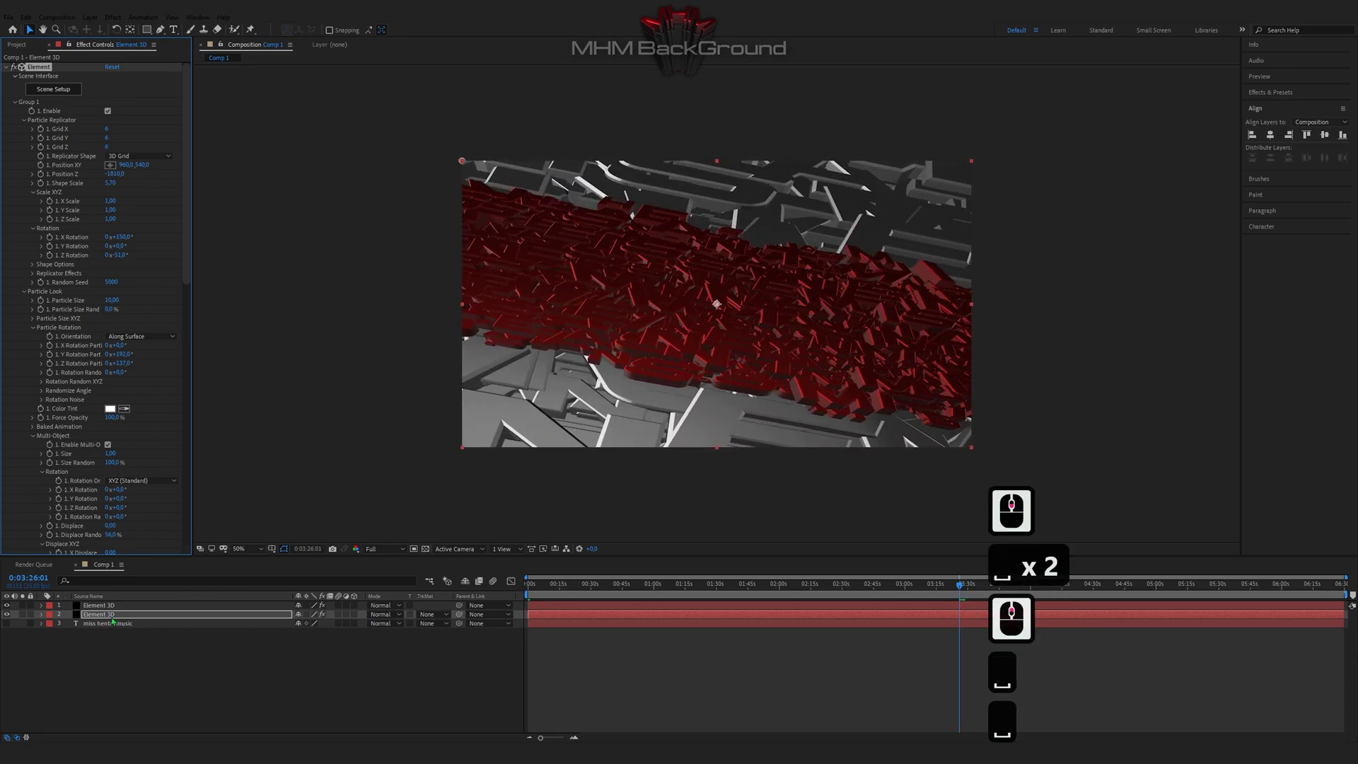
key("space")
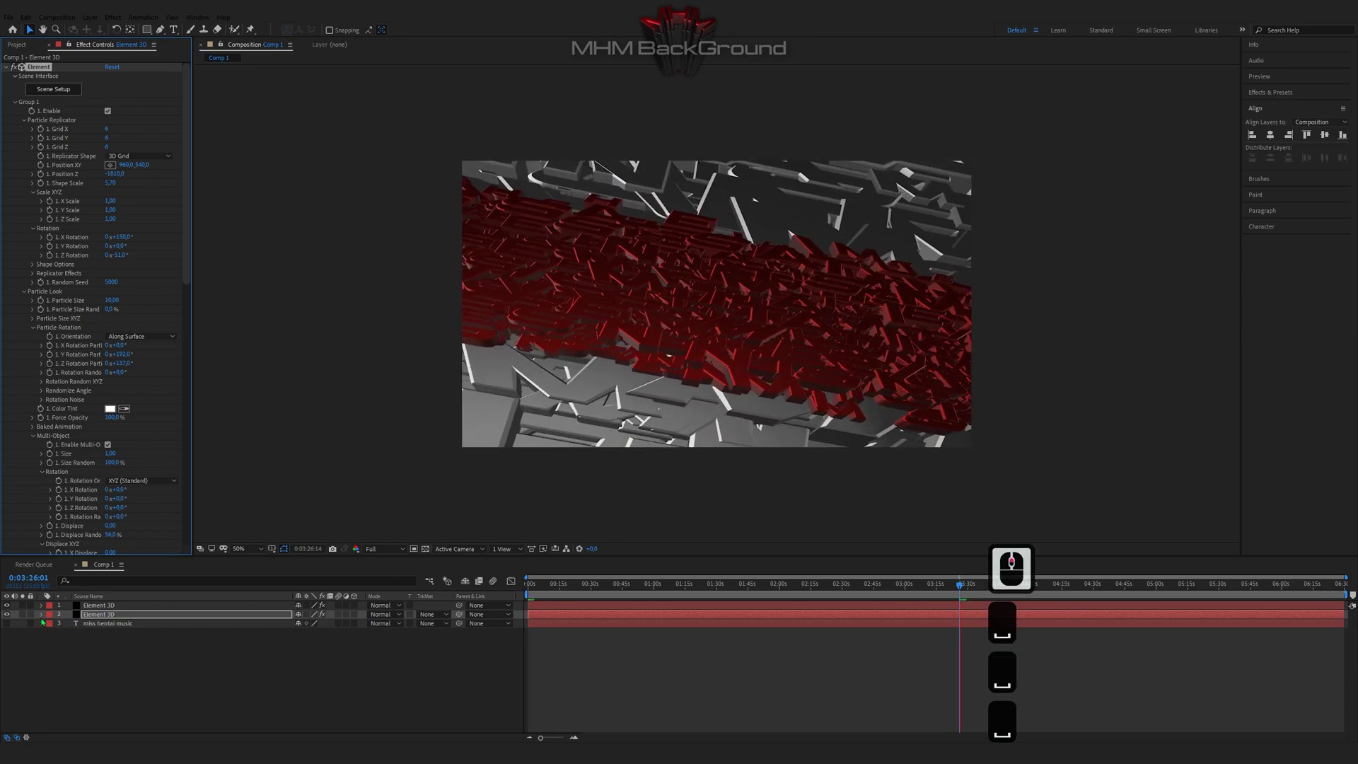